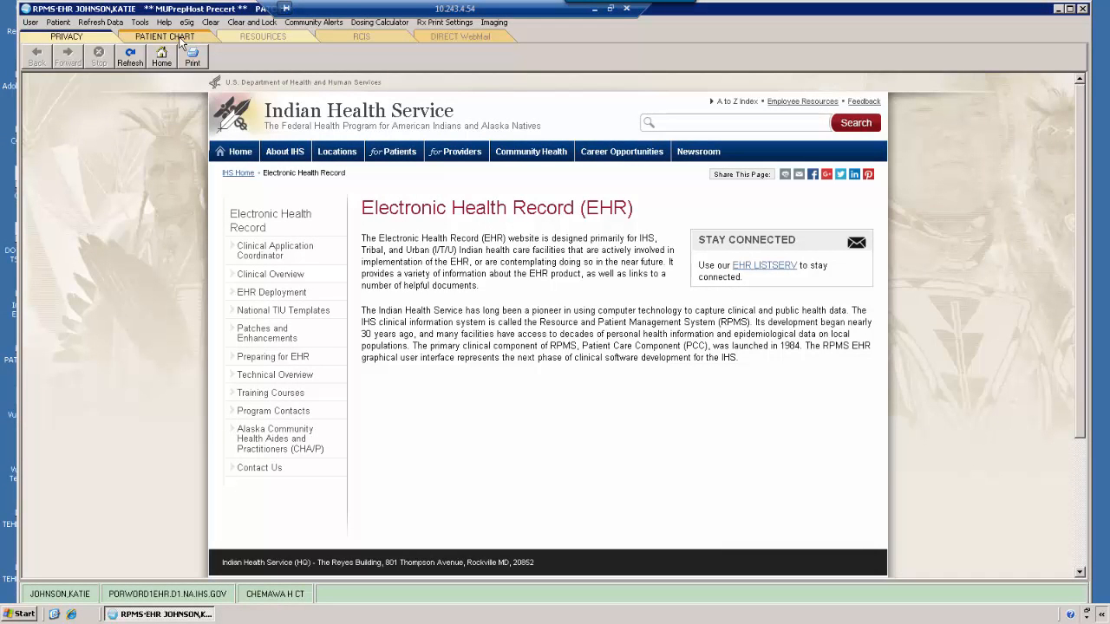
Step: Open patient selection from the patient chart and search the patient list by last name, comma and first name
left_click(179, 37)
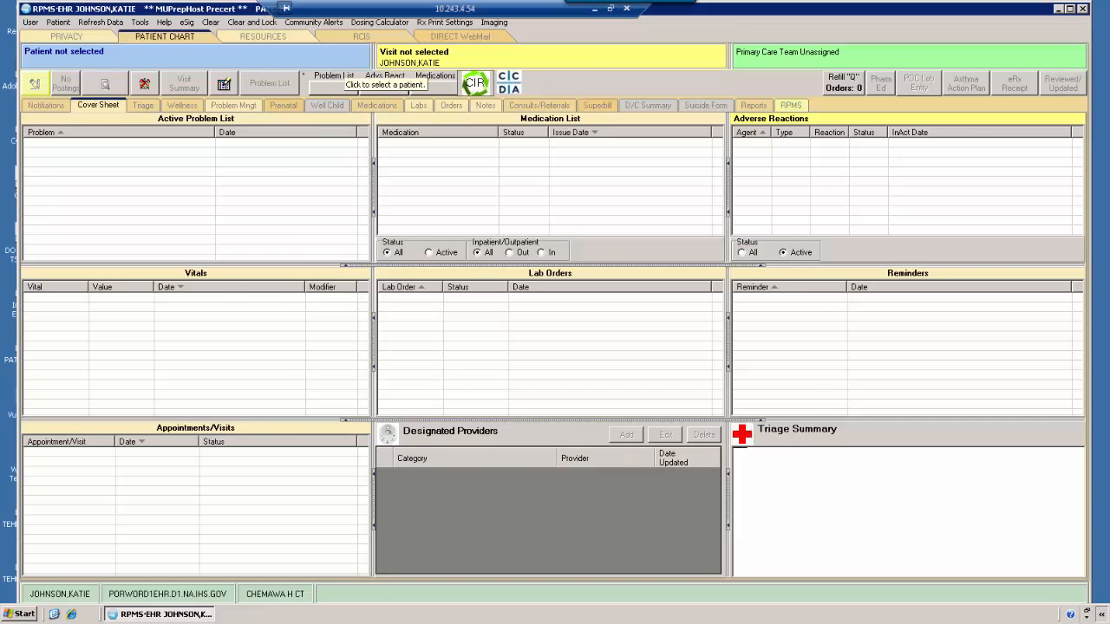
left_click(329, 59)
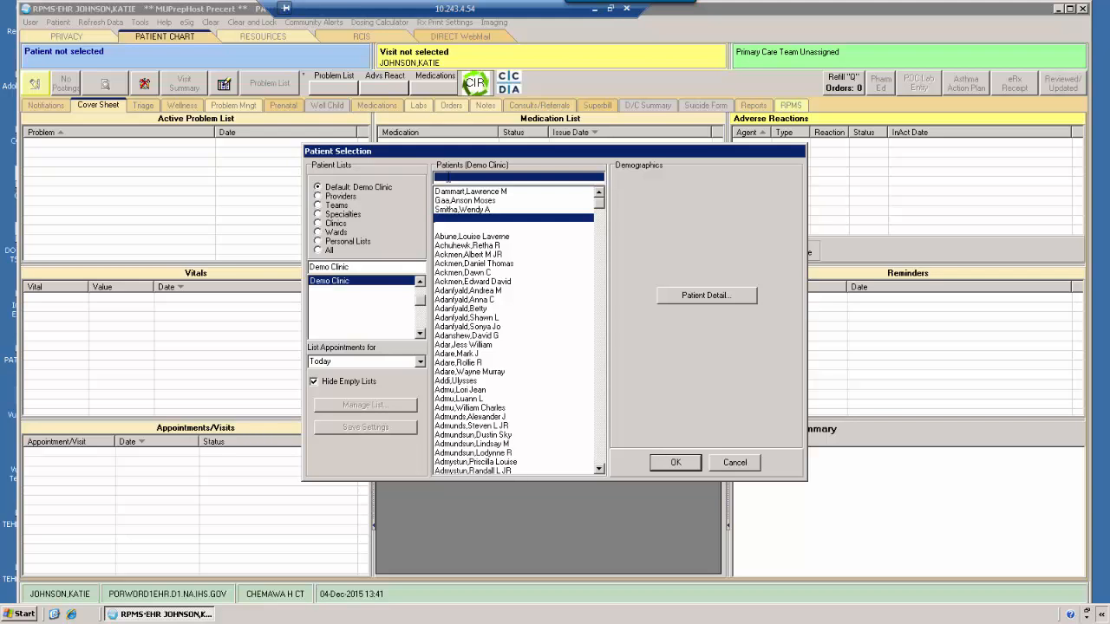
type("sm")
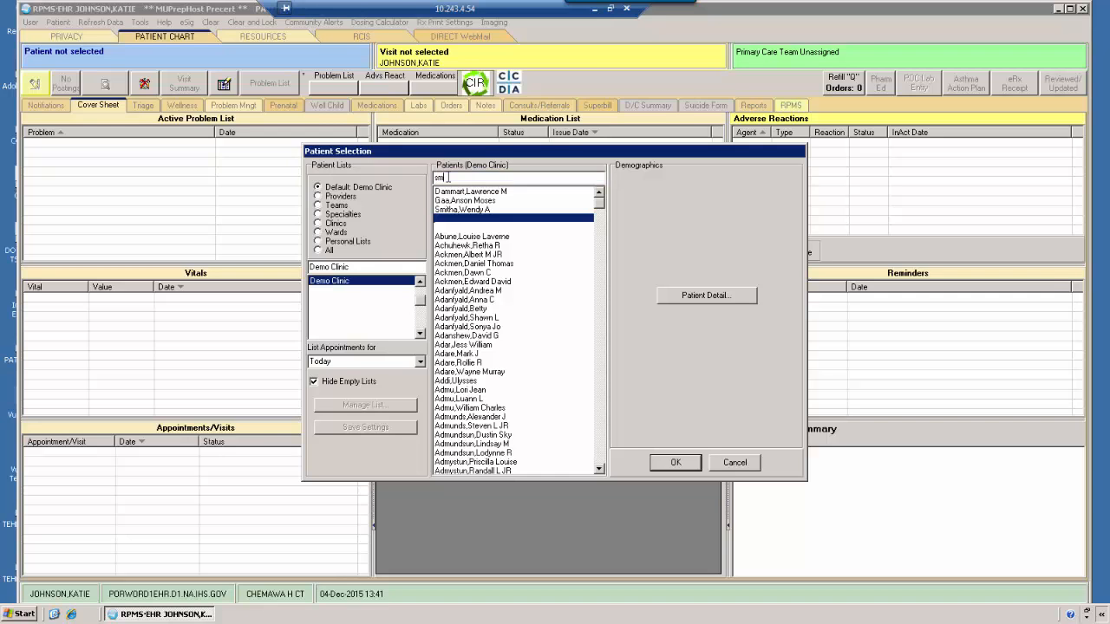
type("ith")
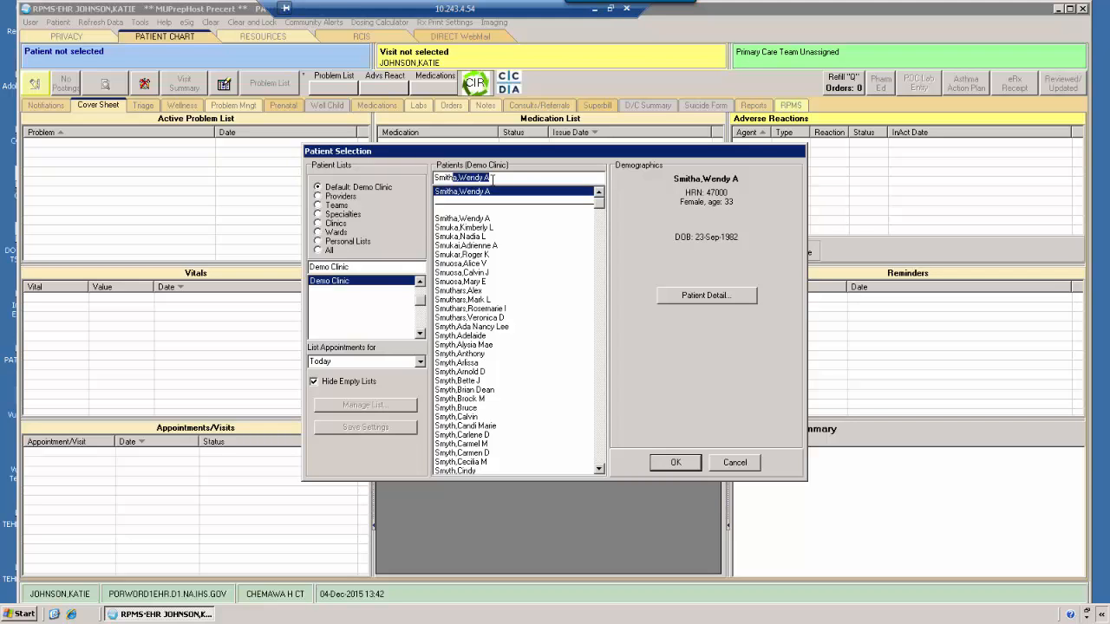
type(",joe")
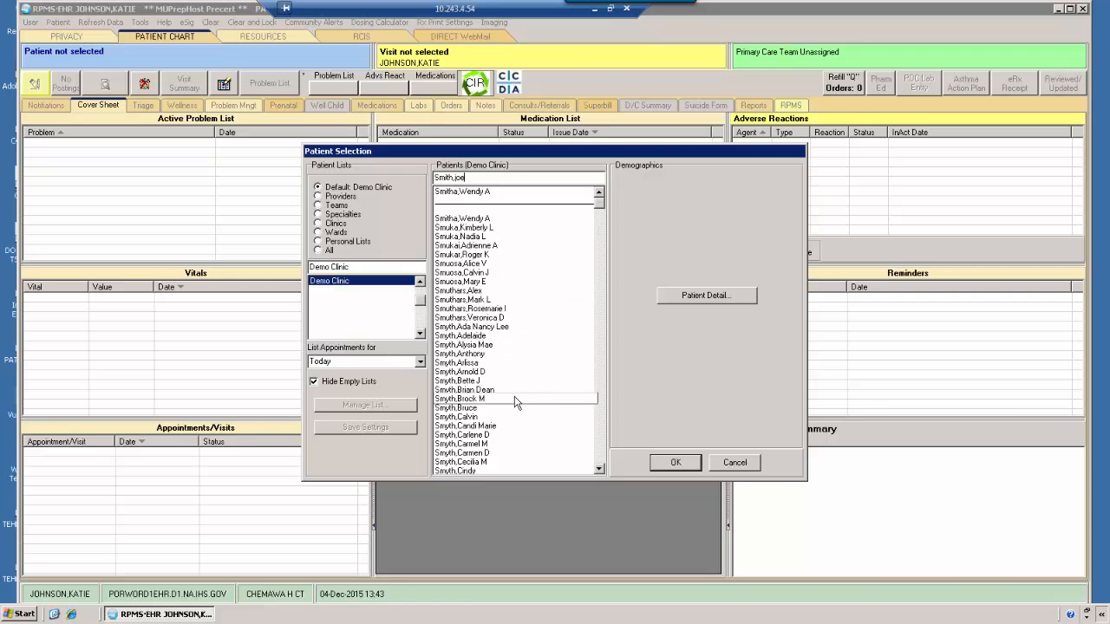
scroll(601, 468, "down", 5)
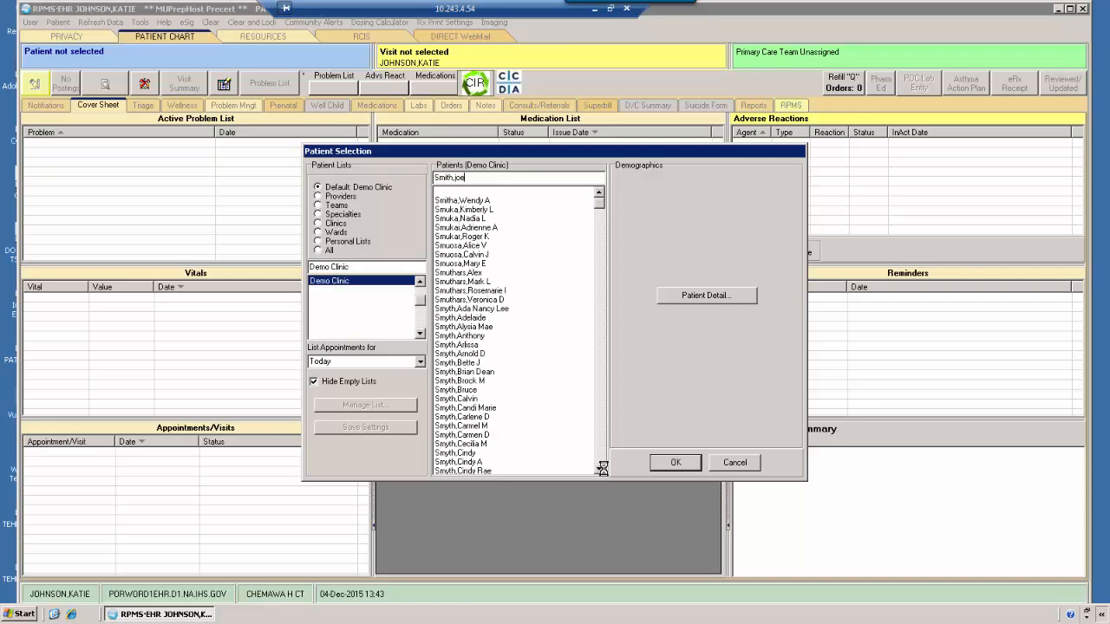
left_click(599, 469)
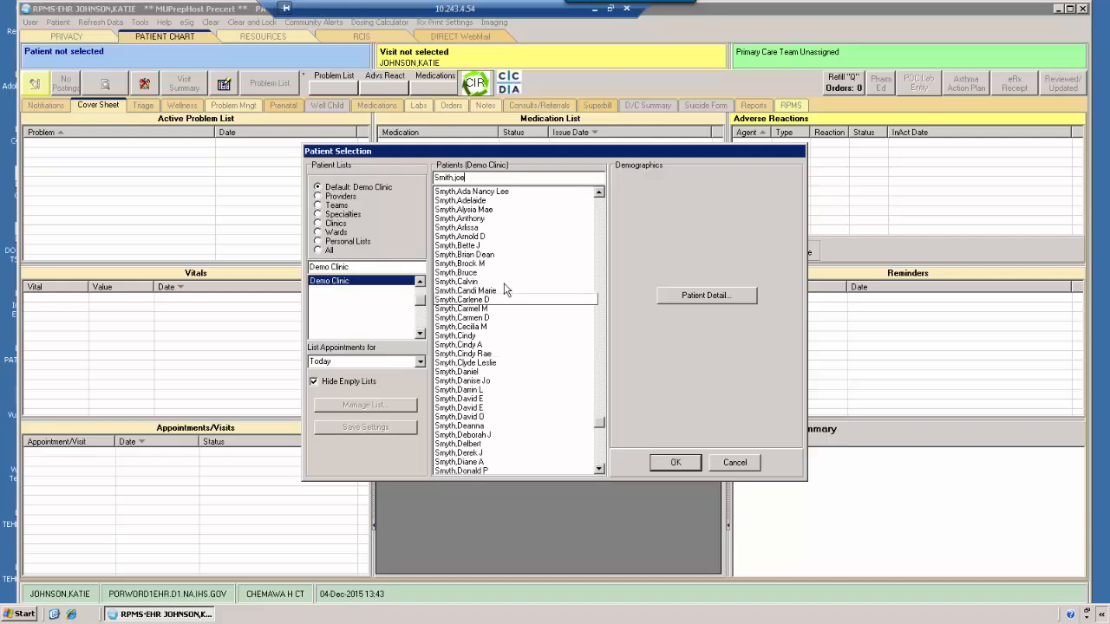
Step: Search the patient list by an alternative spelling of the last name, followed by a comma and the first initial
left_click_drag(473, 178, 435, 178)
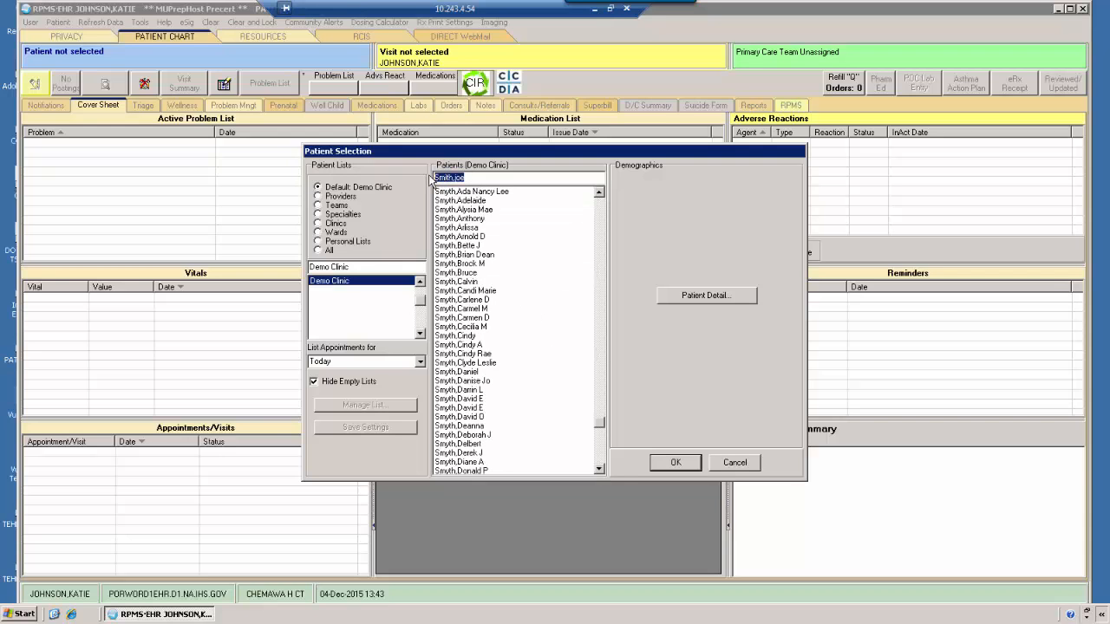
type("smyth,j")
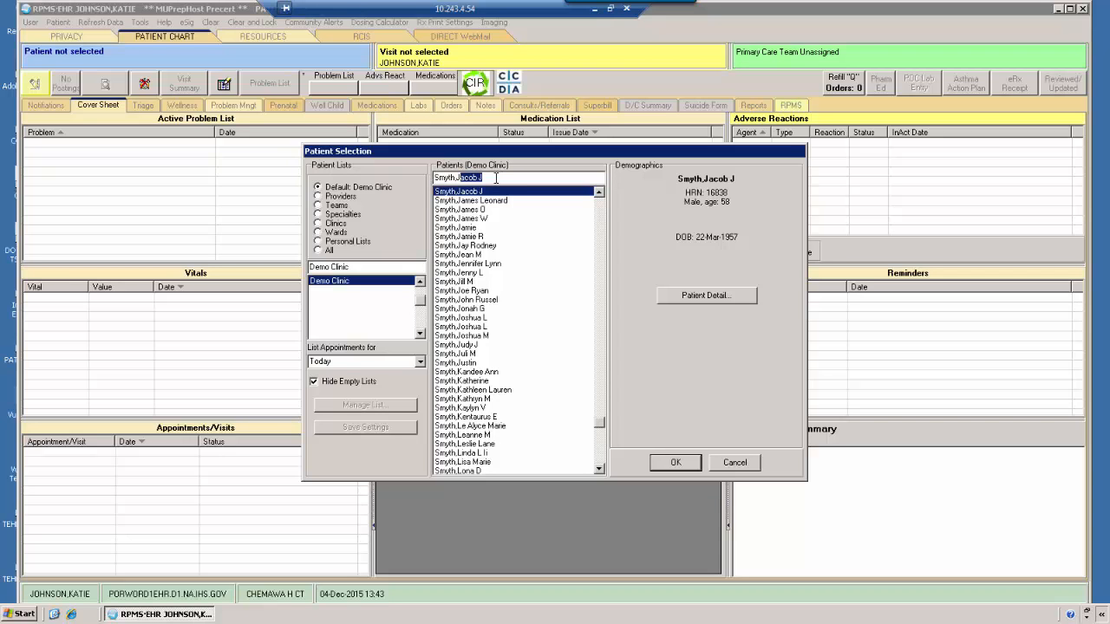
Step: Search the patient list by a partial last name with a first initial, and by the first three letters of another last name
left_click_drag(491, 178, 421, 176)
type("sm")
type("y")
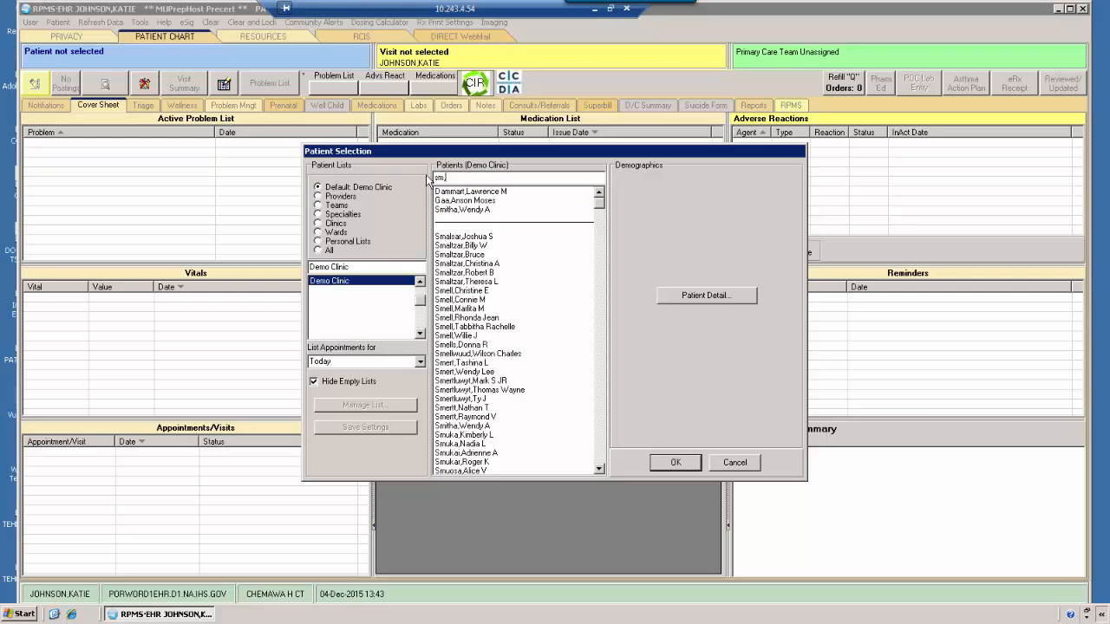
type("o")
double_click(462, 177)
type("jon")
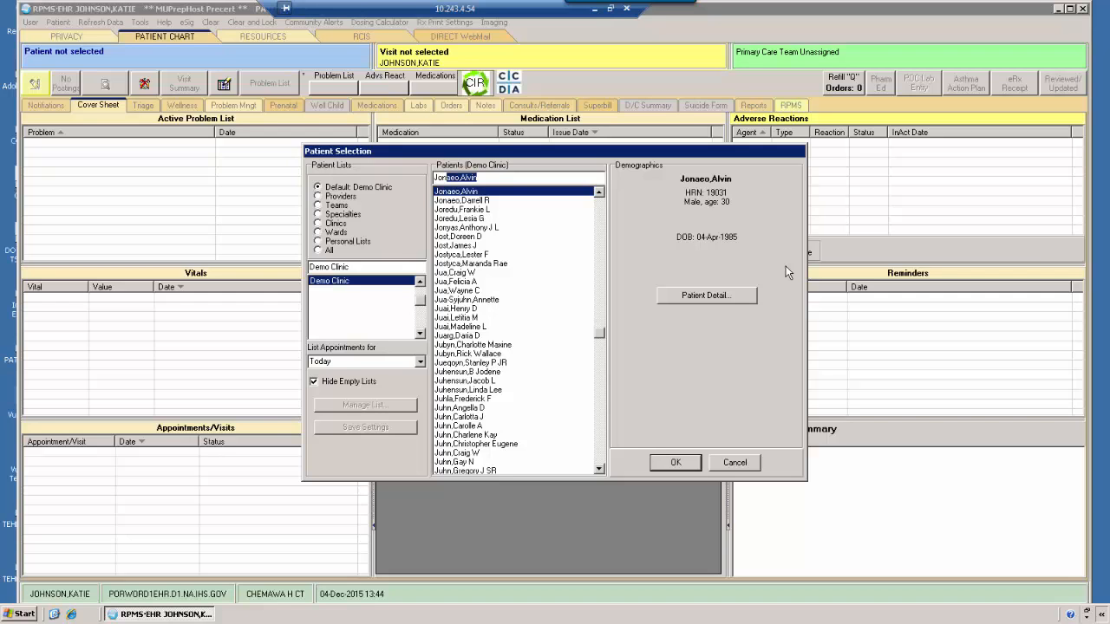
Step: Replace the name search with the patient's health record number and run the lookup
key("BackSpace")
key("BackSpace")
type("39105")
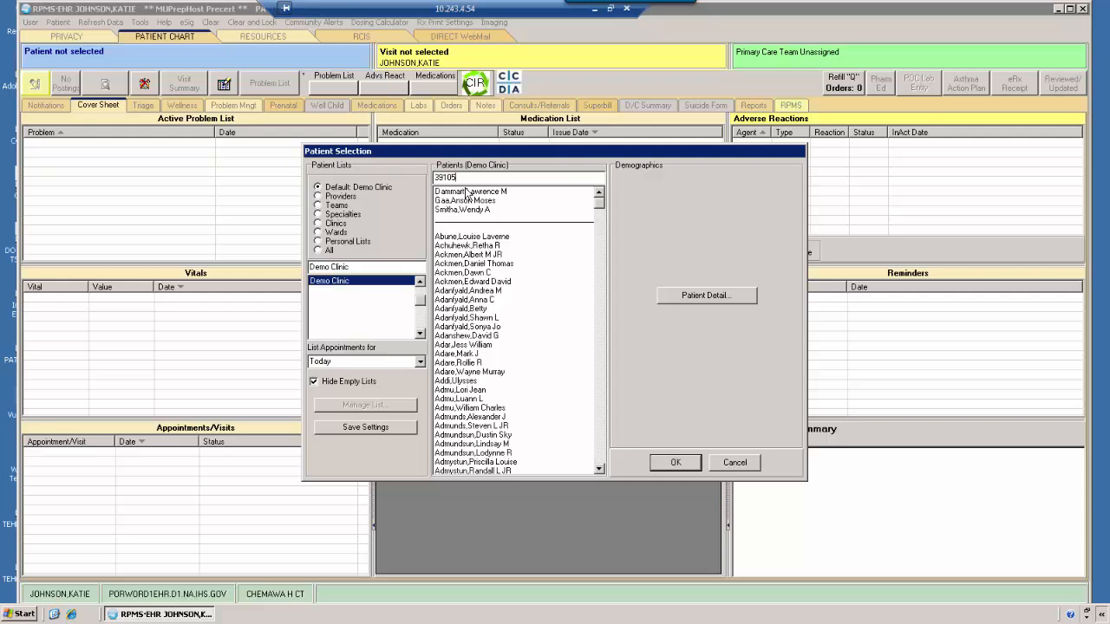
key("Return")
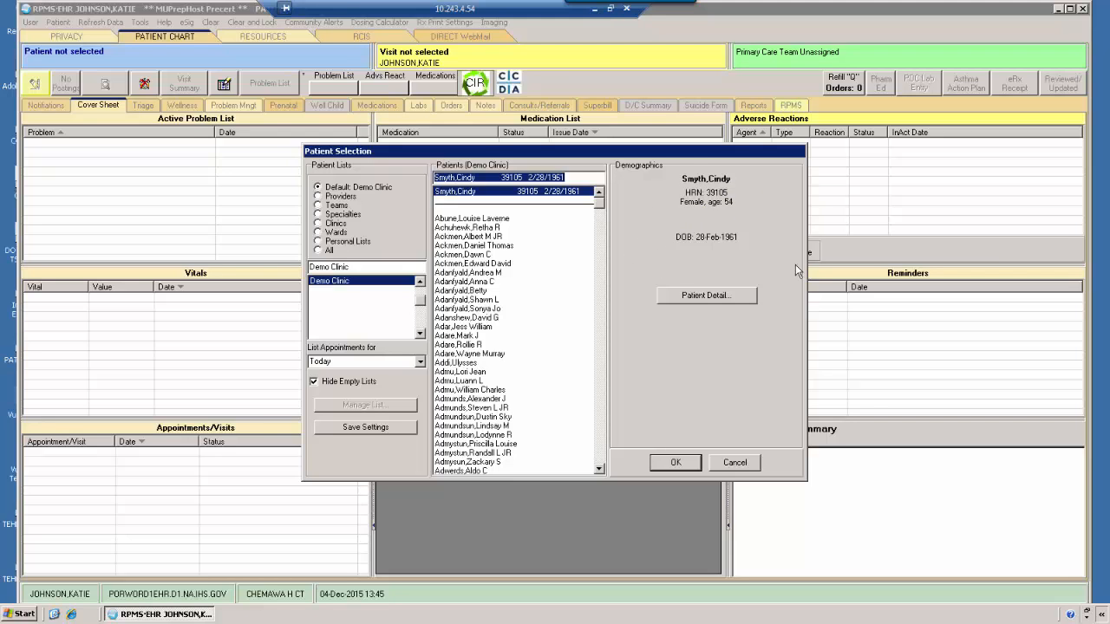
Step: Review the found patient's detail report from demographics to health maintenance reminders, and close it
left_click(696, 300)
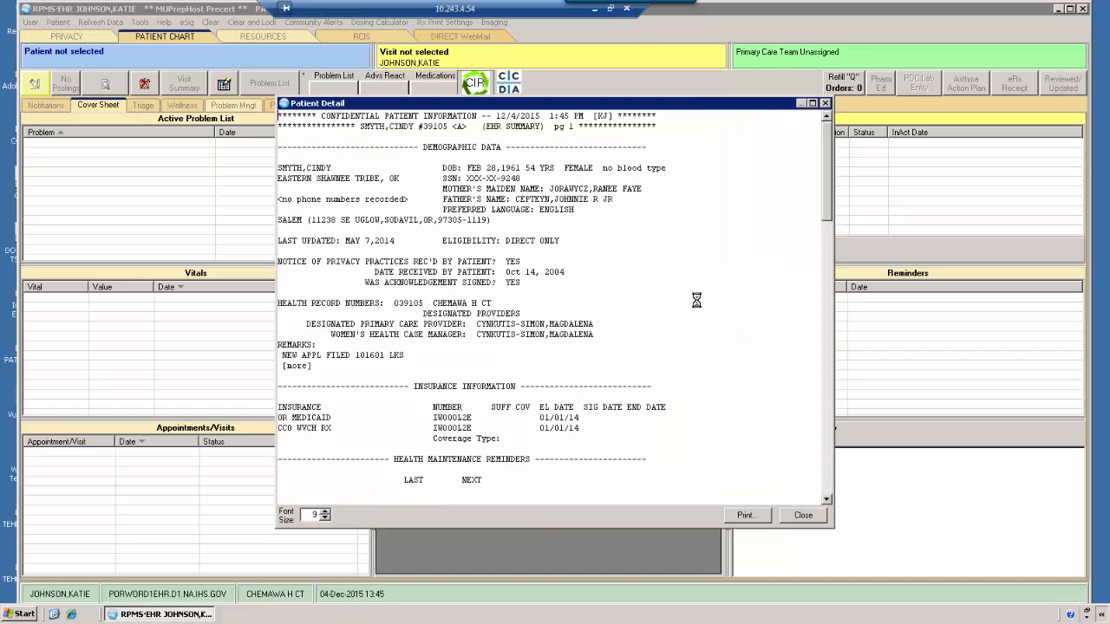
scroll(574, 297, "down", 3)
scroll(574, 297, "down", 5)
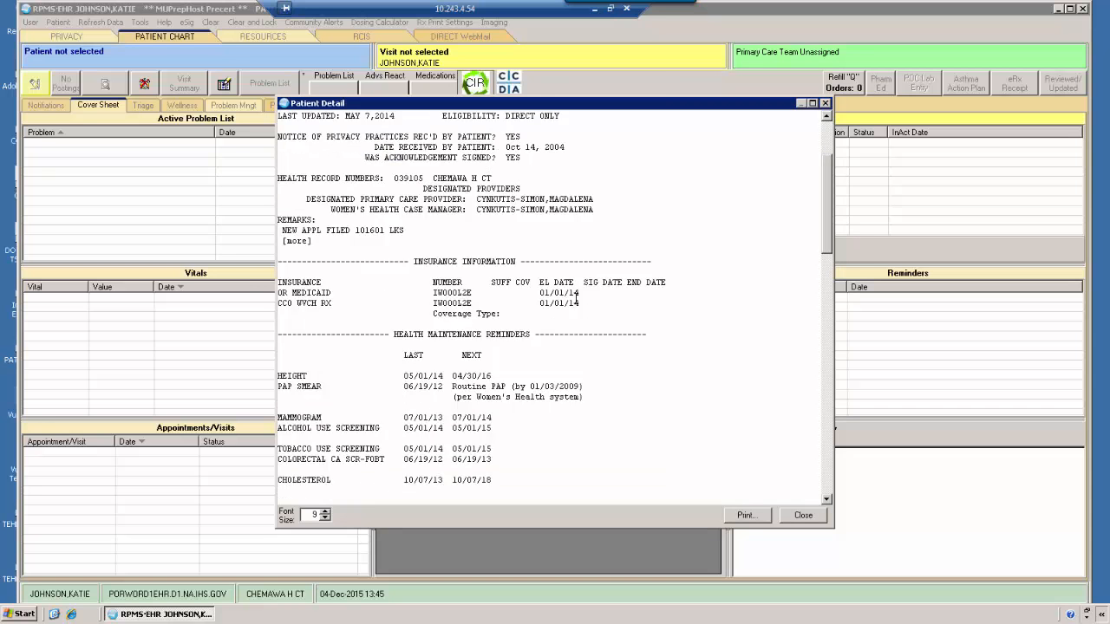
scroll(622, 329, "up", 7)
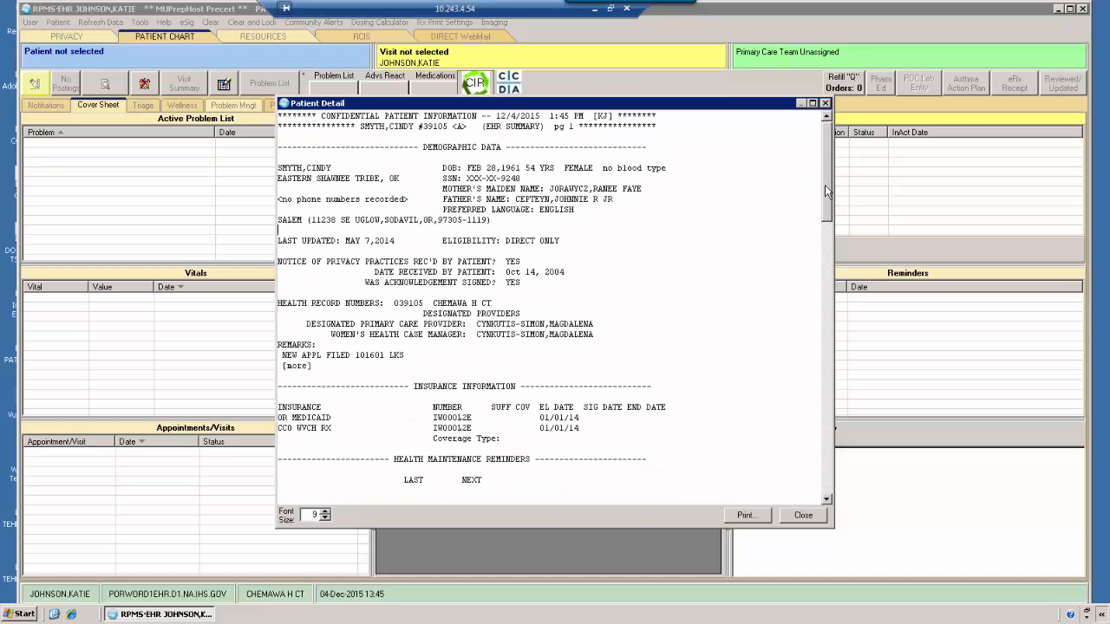
left_click_drag(825, 191, 803, 148)
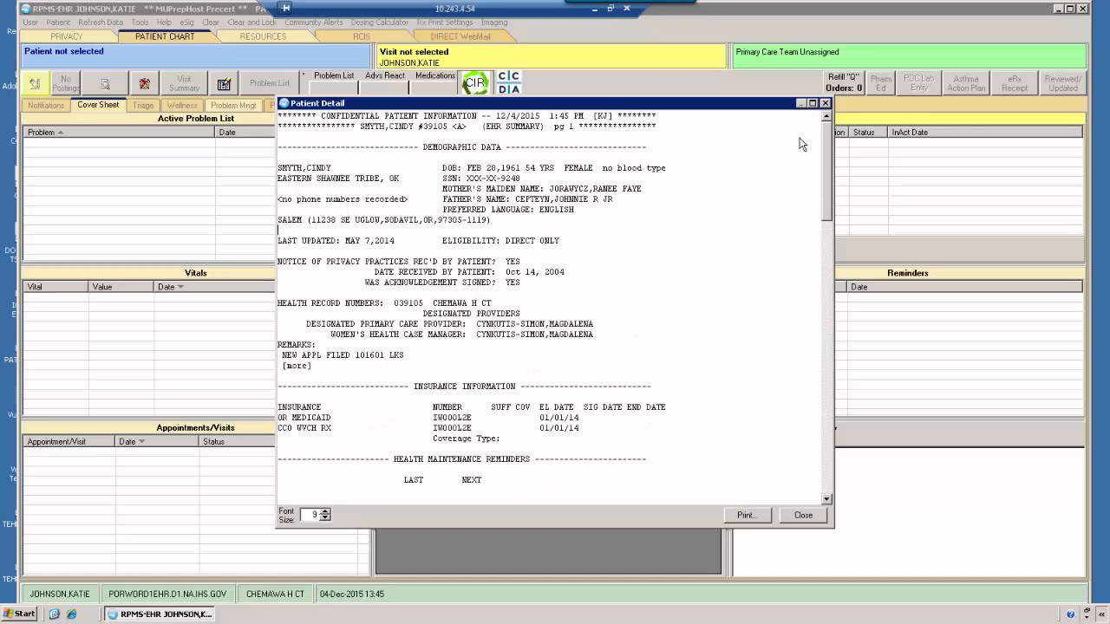
left_click(825, 103)
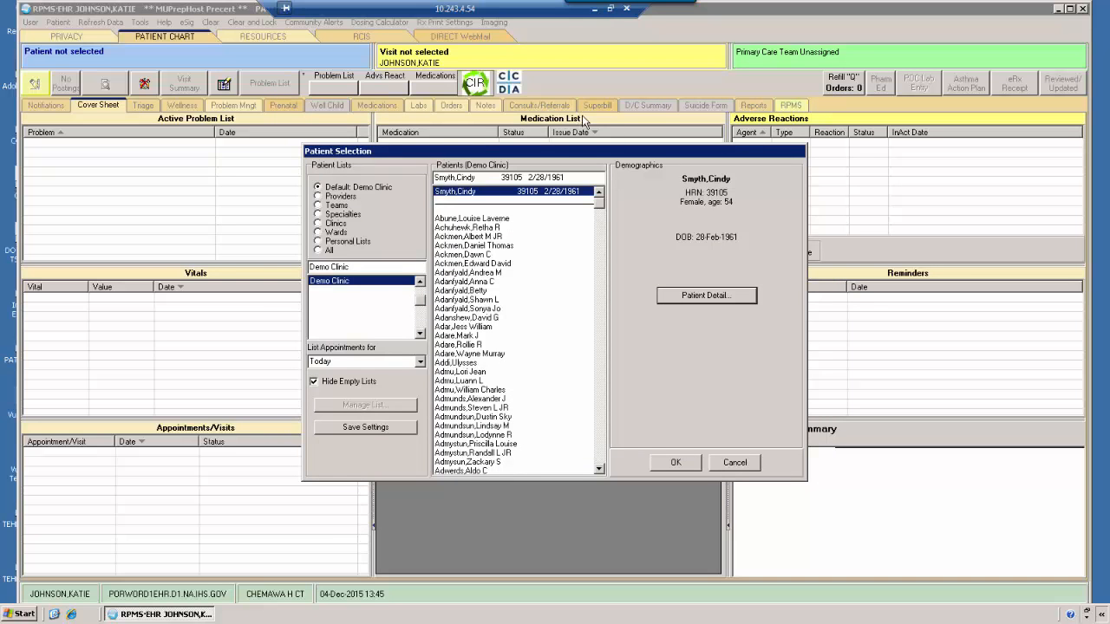
Step: Search for a patient by entering B followed by the date of birth in MMDDYY format
left_click(573, 177)
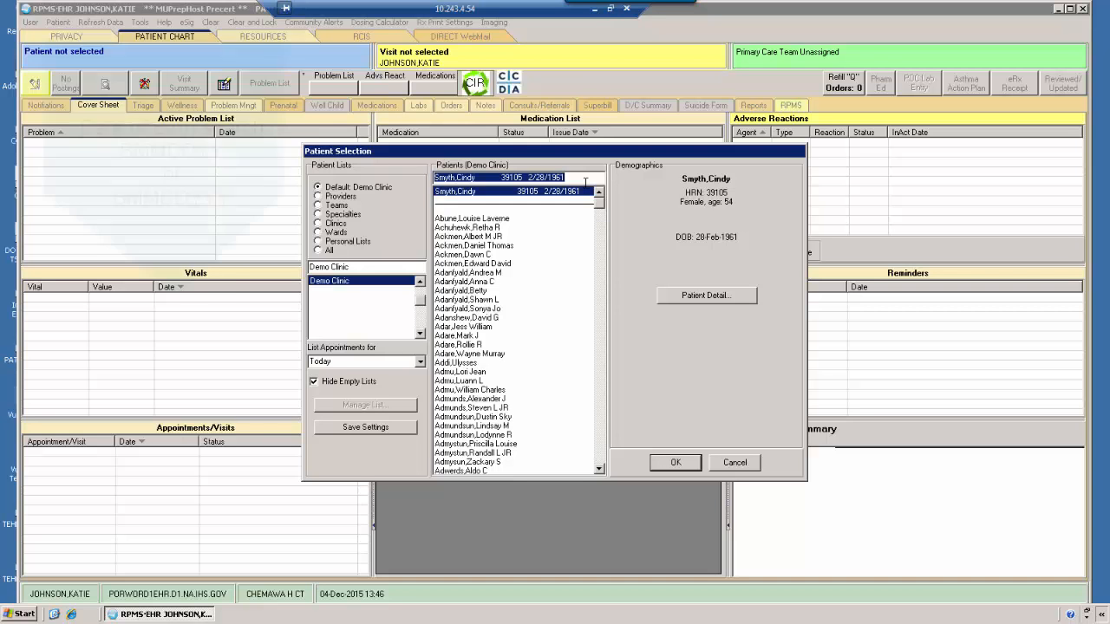
type("B")
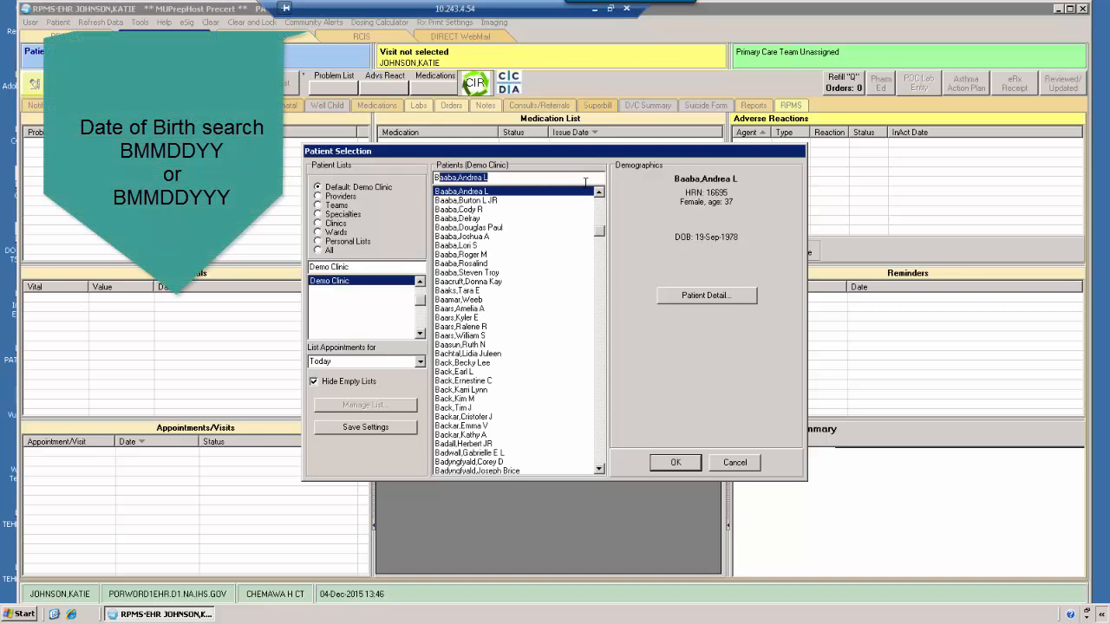
type("0")
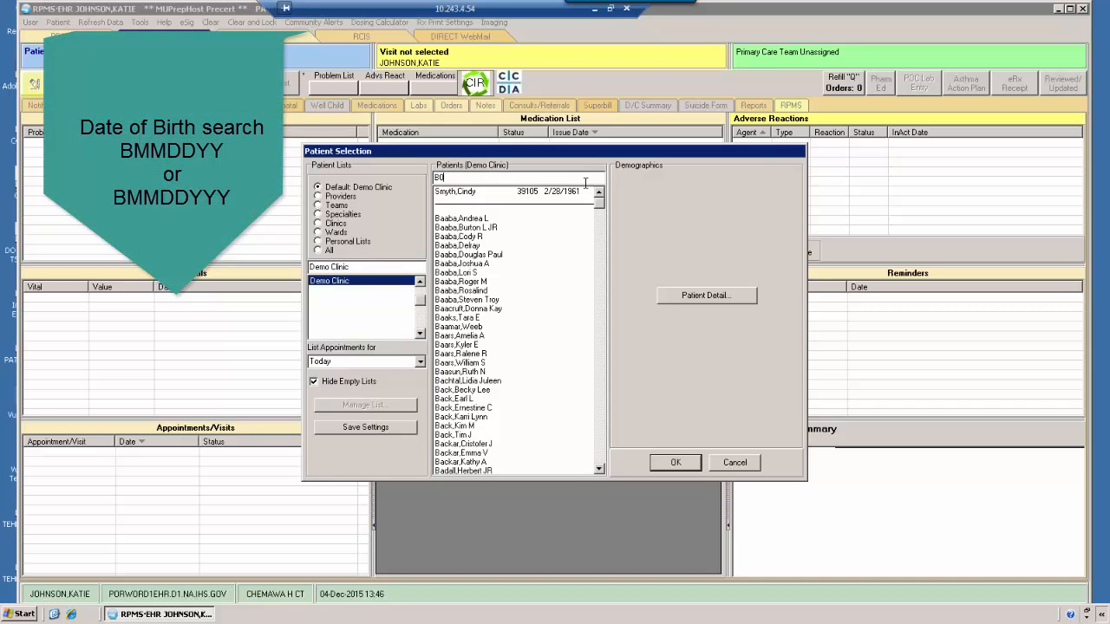
type("304")
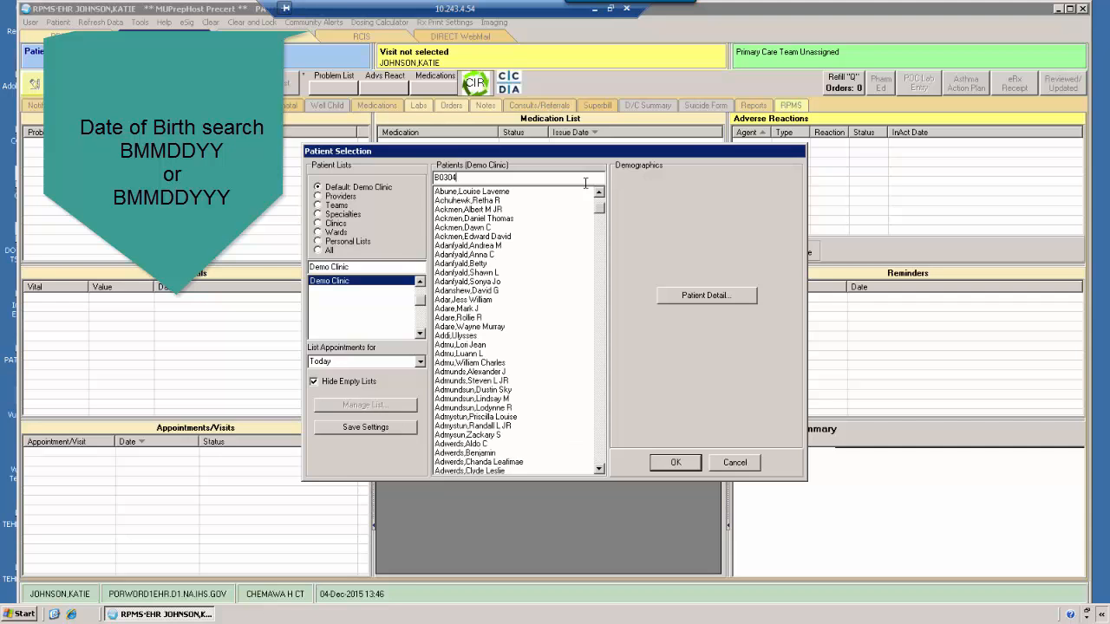
type("78")
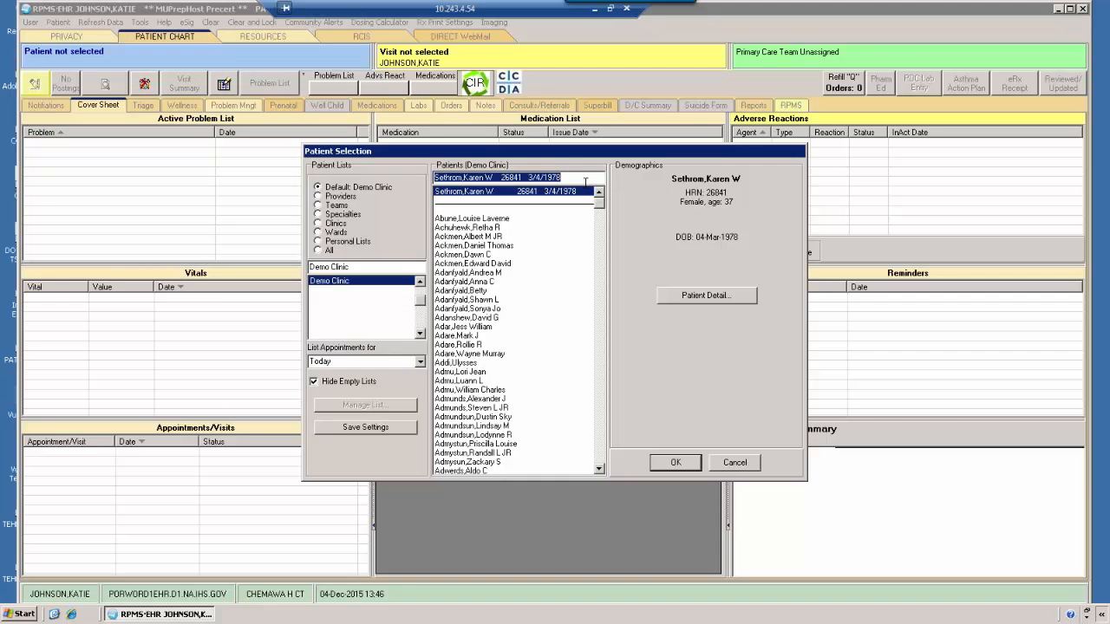
Step: Search by B followed by another date of birth with a four-digit year, and select the first matching patient
type("06")
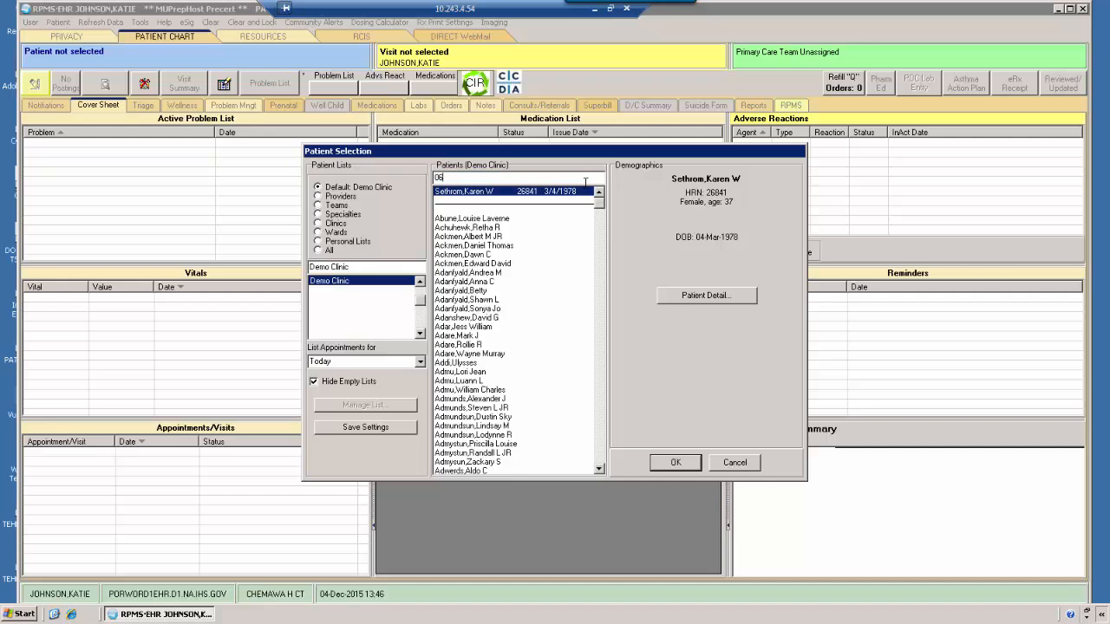
type("0")
key("BackSpace")
key("BackSpace")
key("BackSpace")
type("B06161")
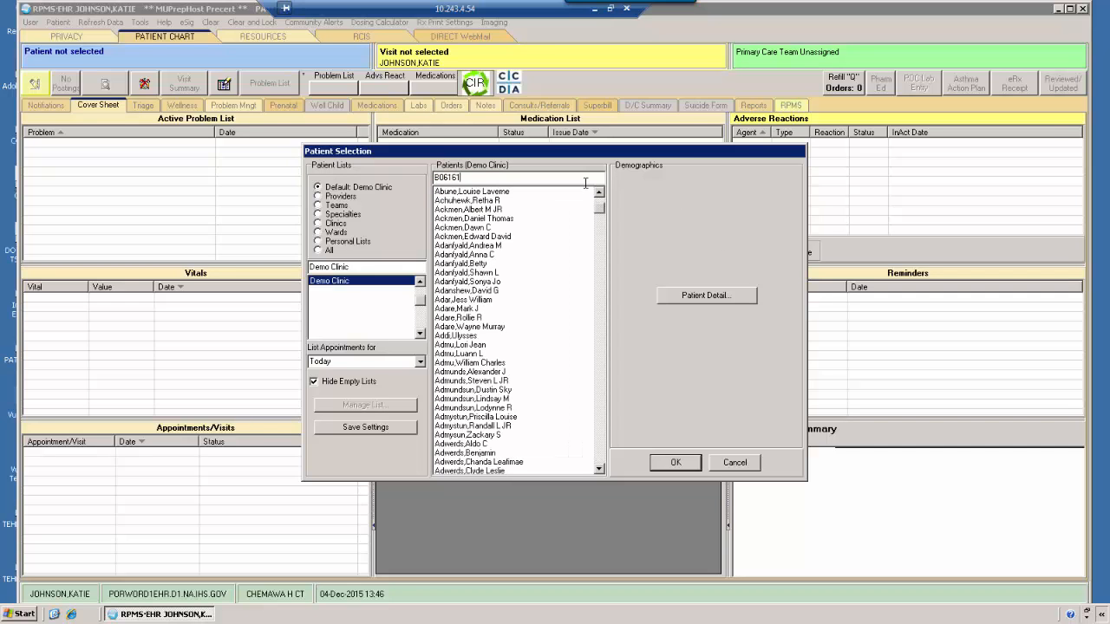
type("978")
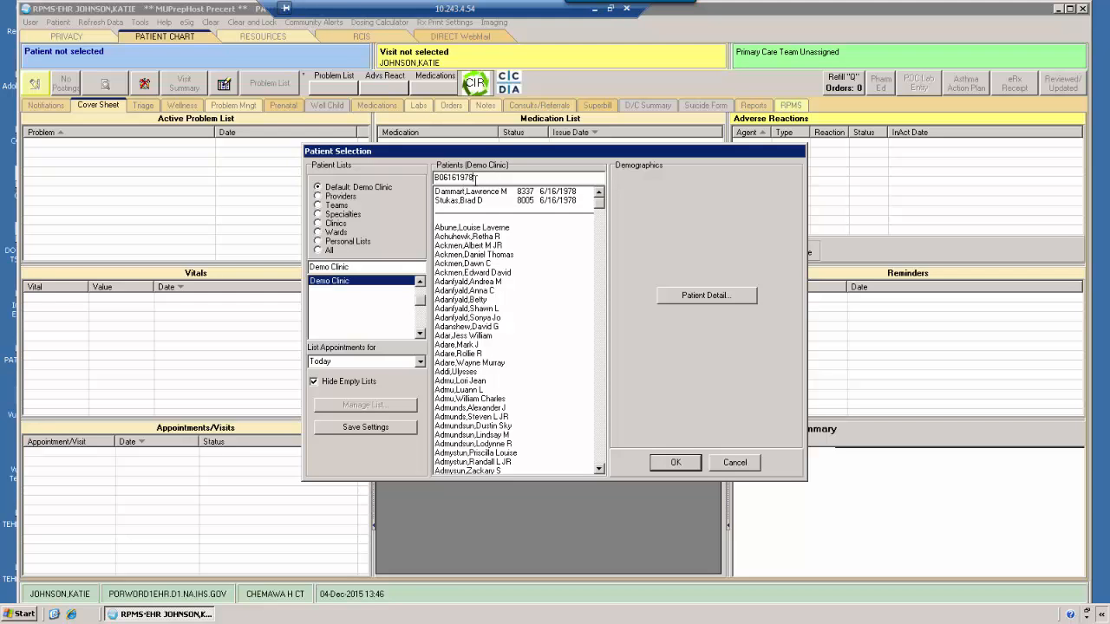
left_click(501, 193)
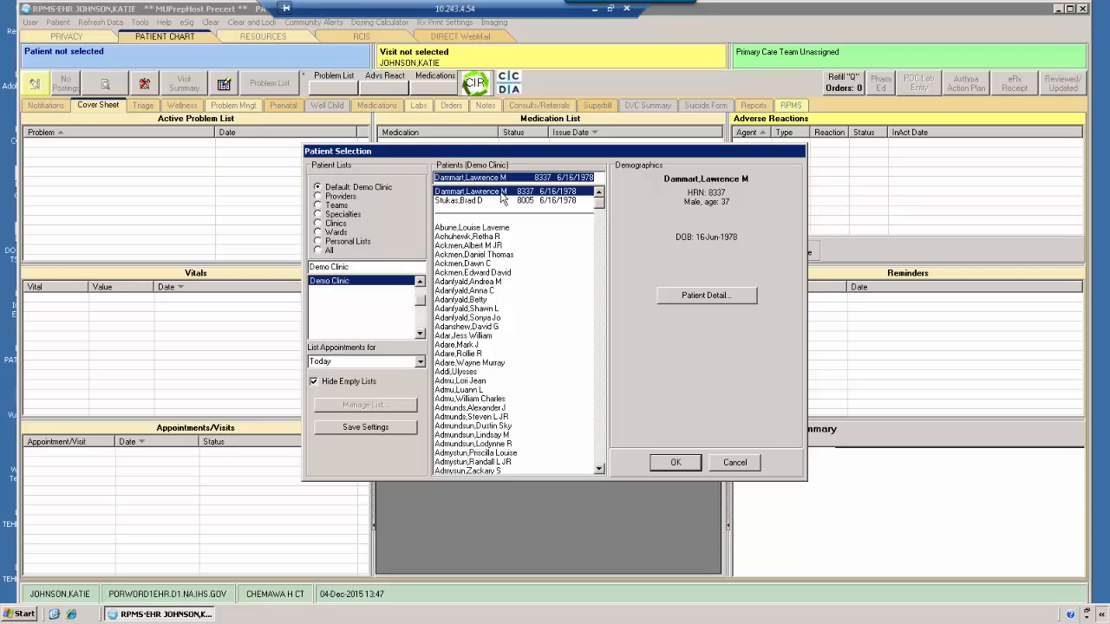
Step: Reload the Demo Clinic patient list and preview the demographics of its second and first patients
left_click(334, 283)
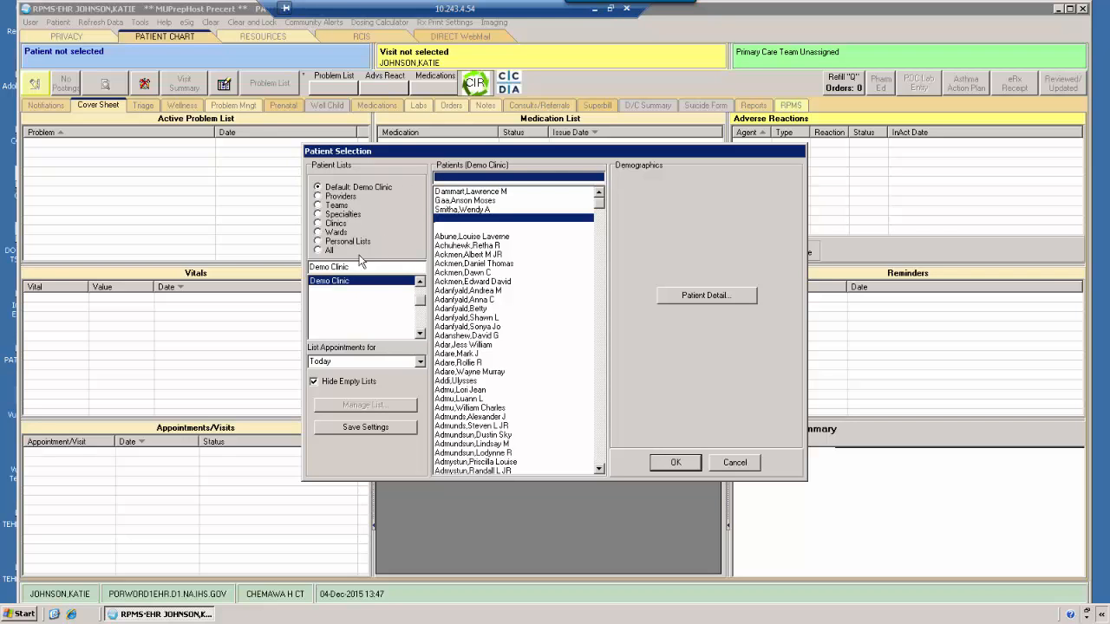
left_click(476, 200)
left_click(482, 192)
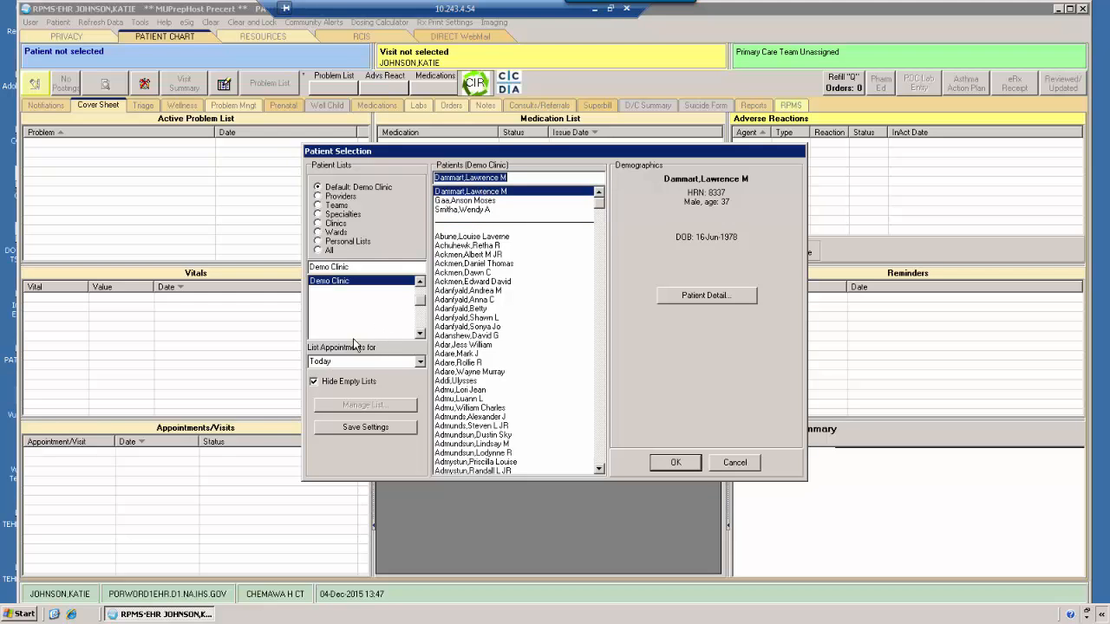
Step: List the clinic's appointments for Today and turn off Hide Empty Lists
left_click(420, 364)
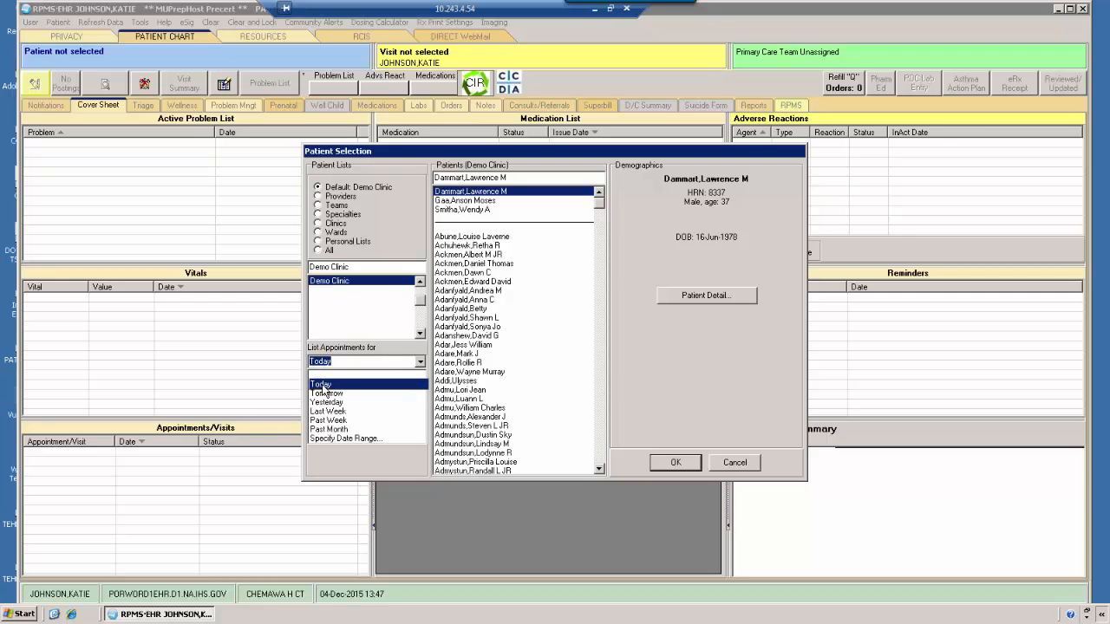
left_click(323, 386)
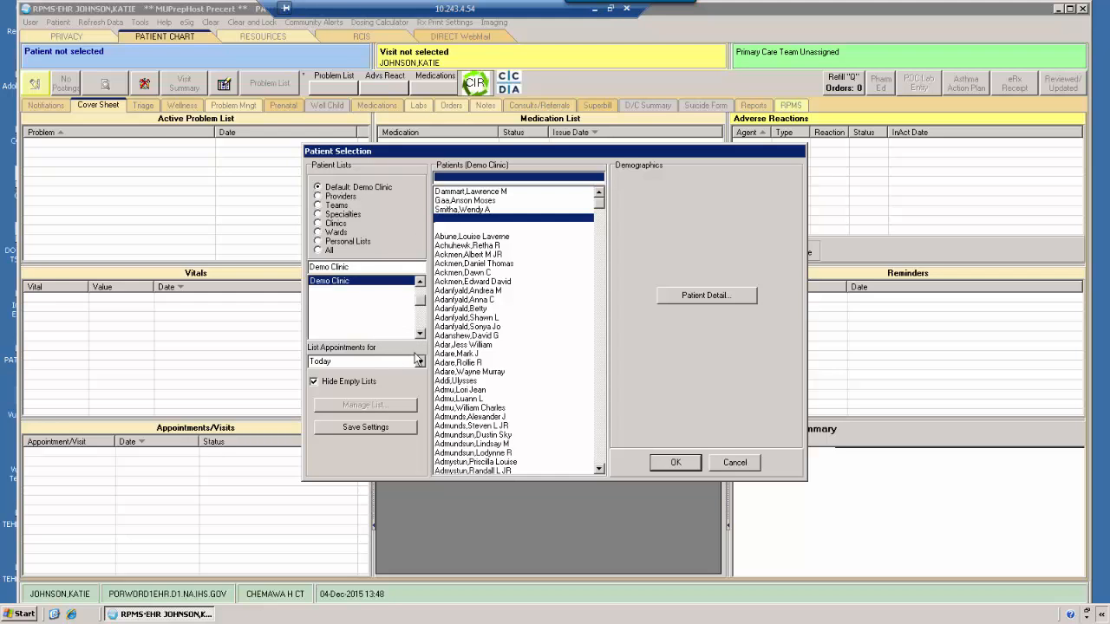
left_click(314, 382)
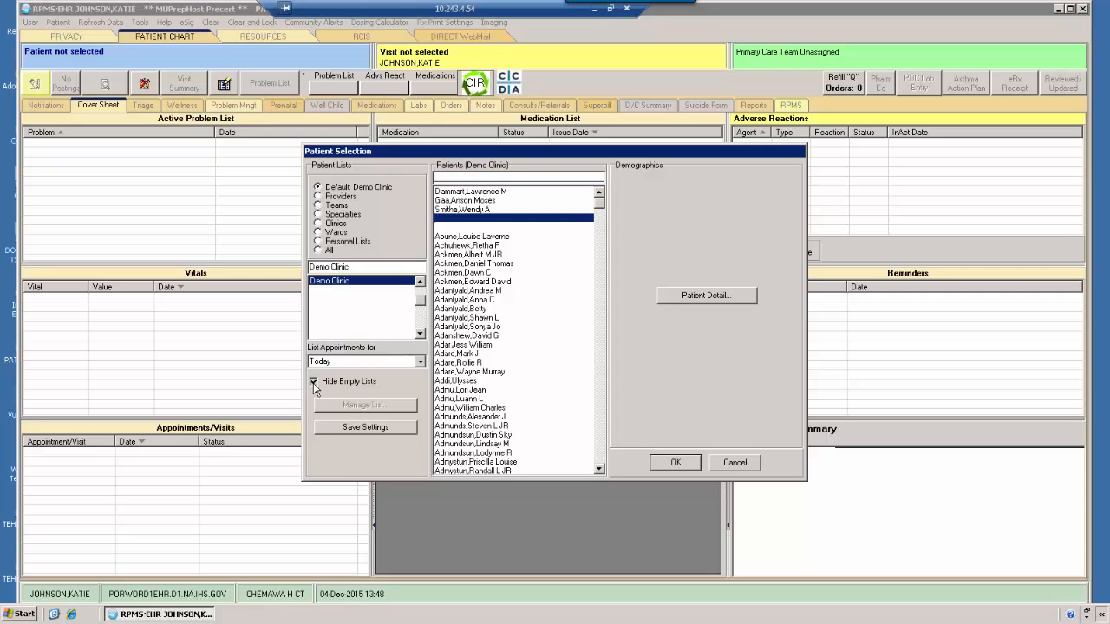
Step: Browse the full clinic list from its beginning and select Demo Clinic
left_click(446, 300)
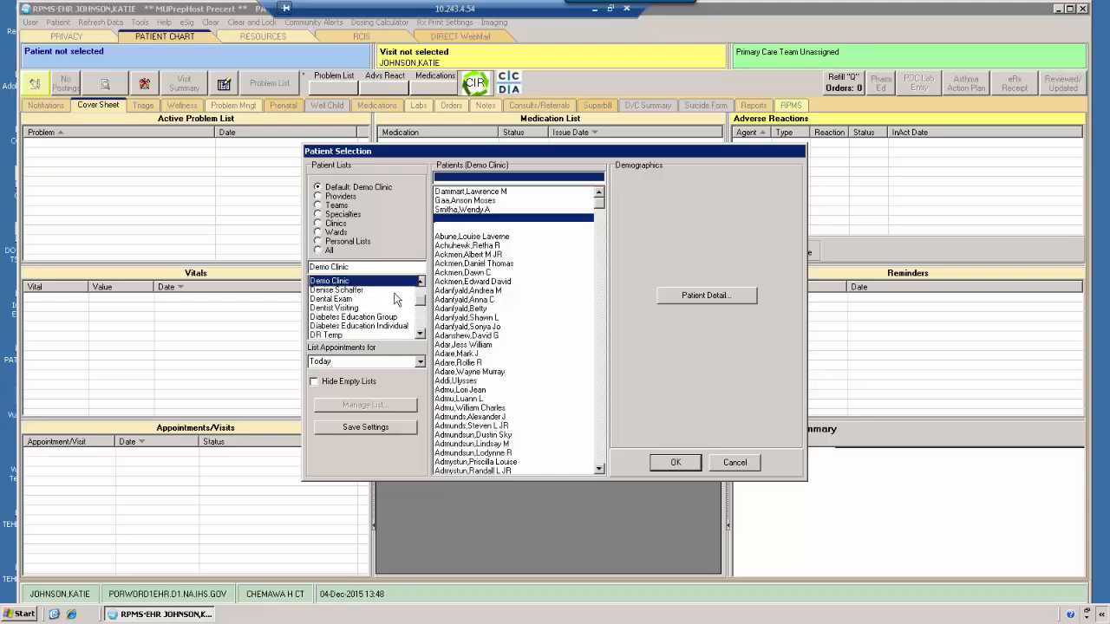
left_click_drag(424, 305, 421, 285)
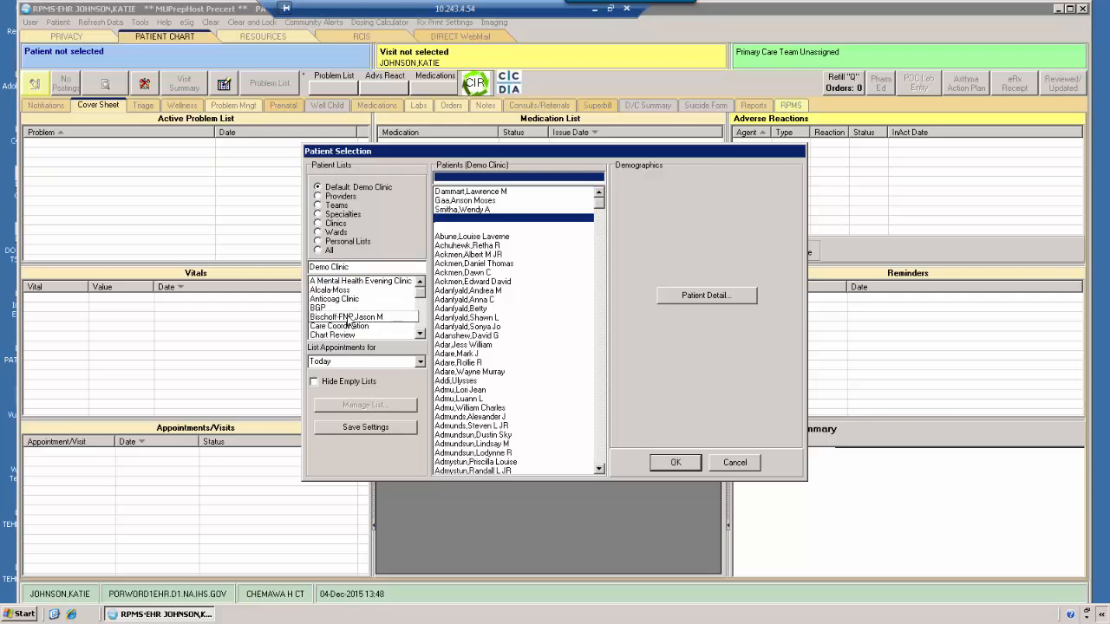
scroll(344, 320, "down", 3)
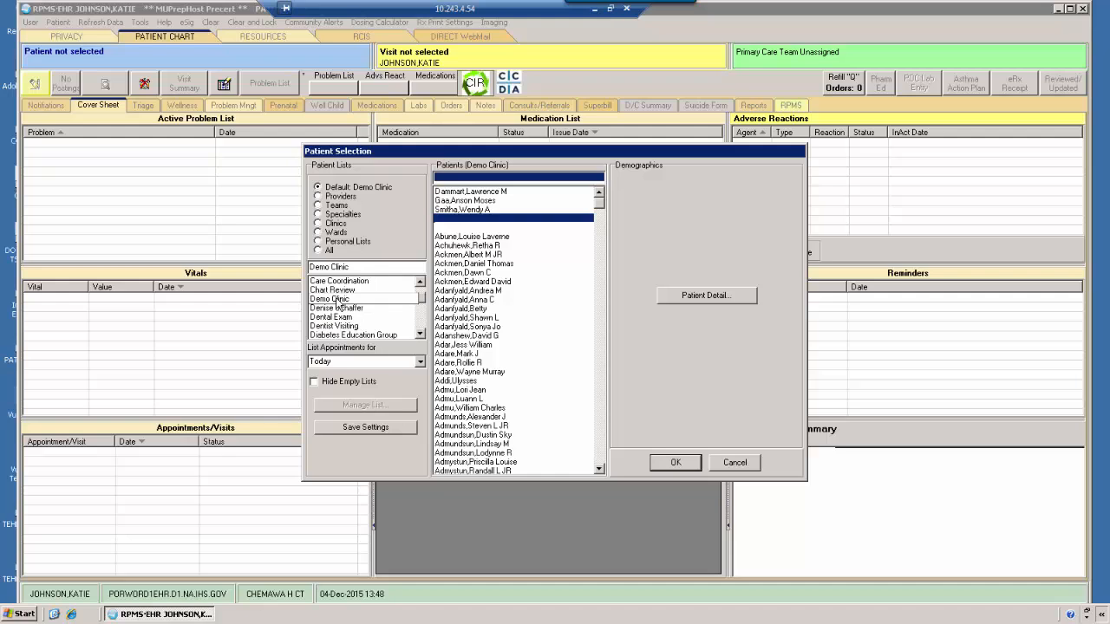
left_click(337, 299)
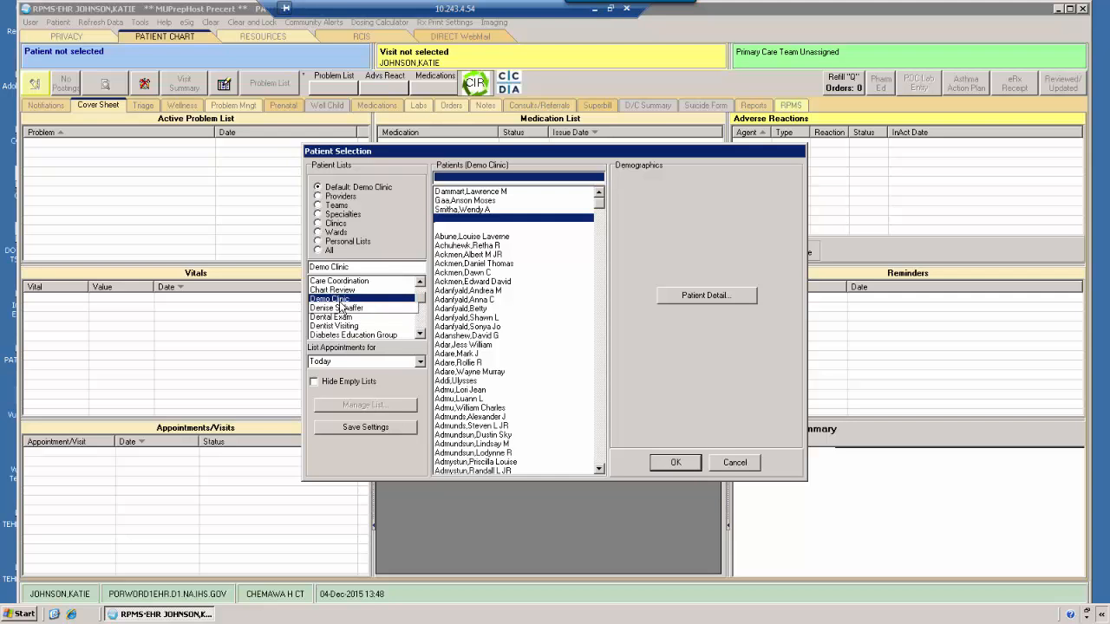
Step: Compare the Chart Review clinic's list with Demo Clinic's, and open the chart of Demo Clinic's first patient
left_click(343, 291)
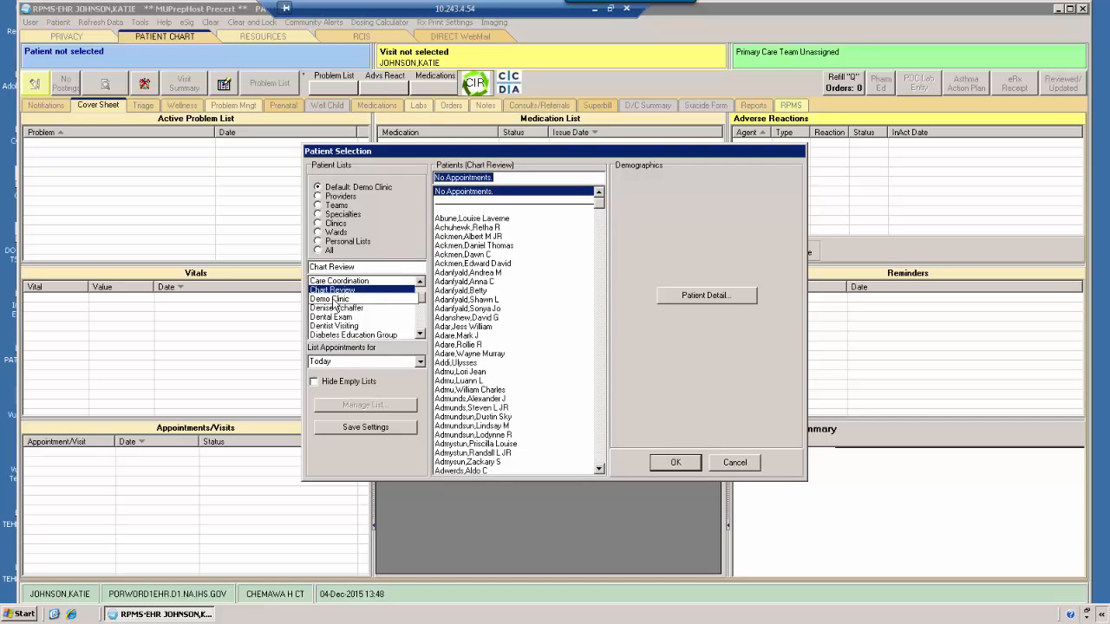
left_click(331, 317)
left_click(331, 300)
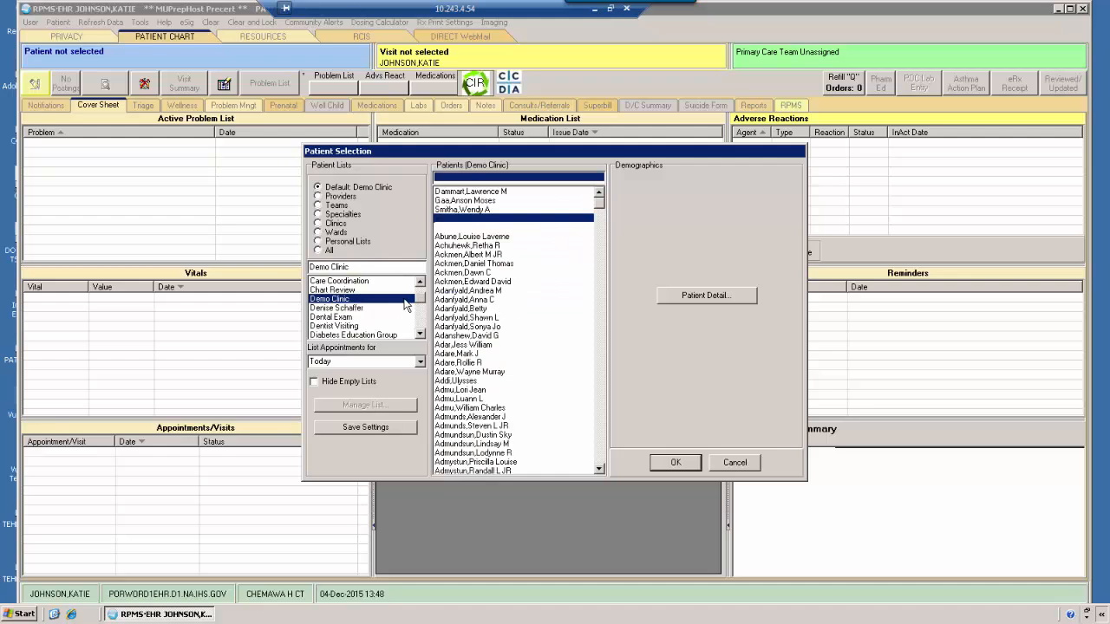
left_click(461, 193)
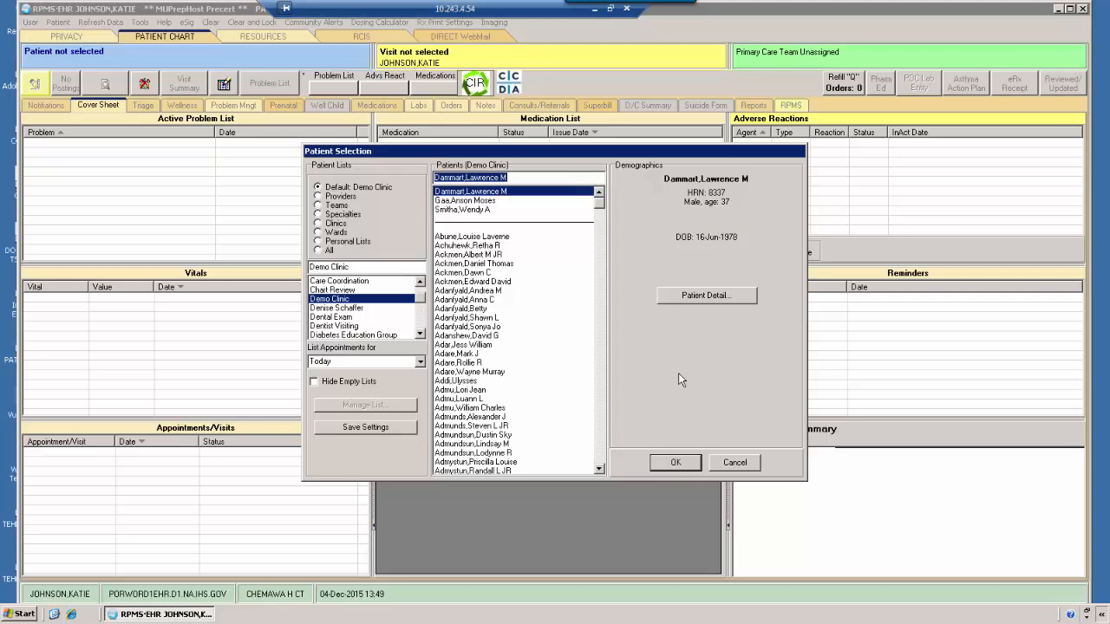
left_click(674, 464)
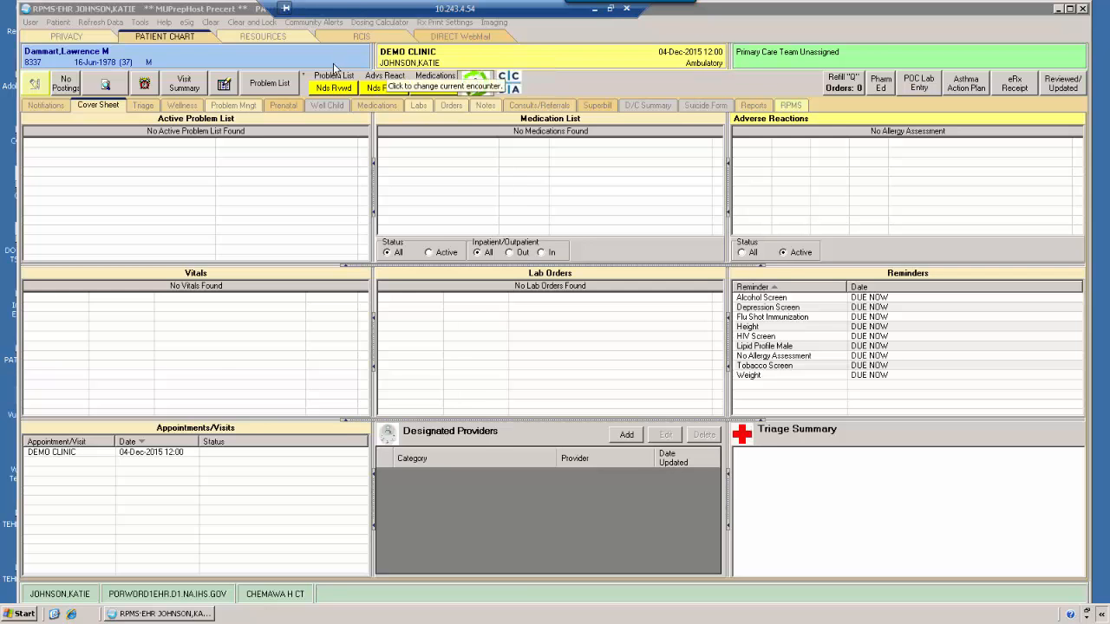
Step: Search the patient selection by a health record number and open the matching patient's chart
left_click(288, 58)
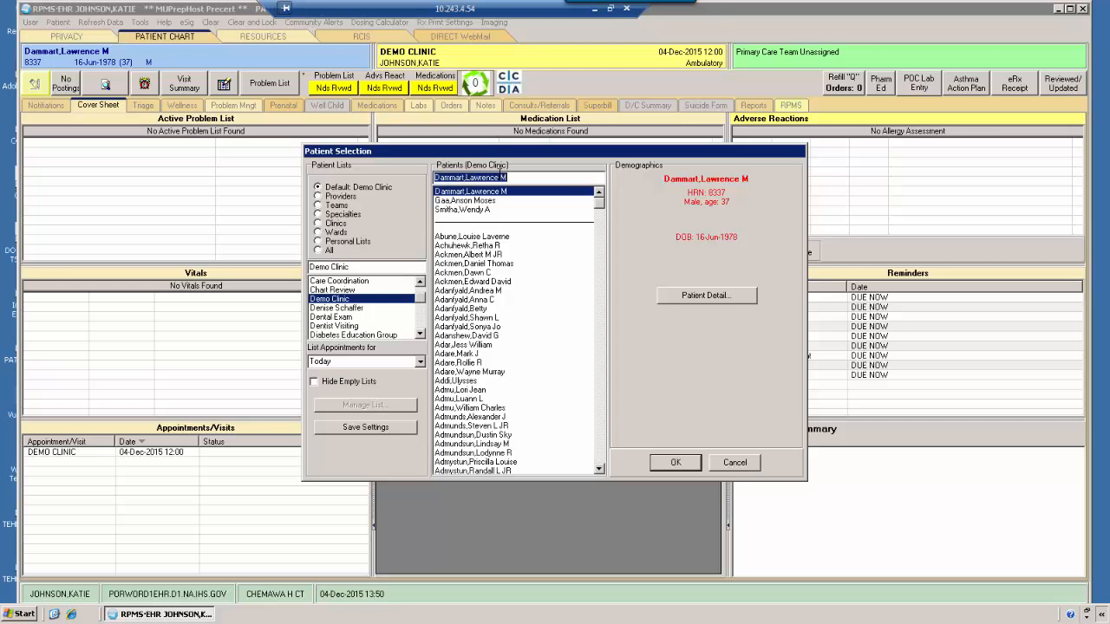
type("33105")
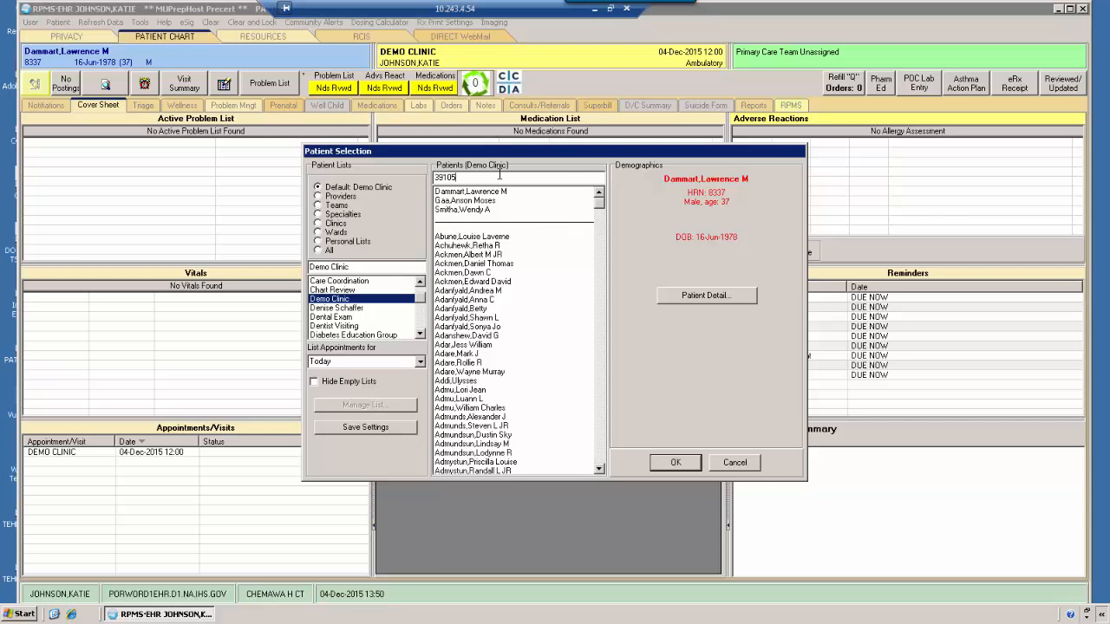
key("Return")
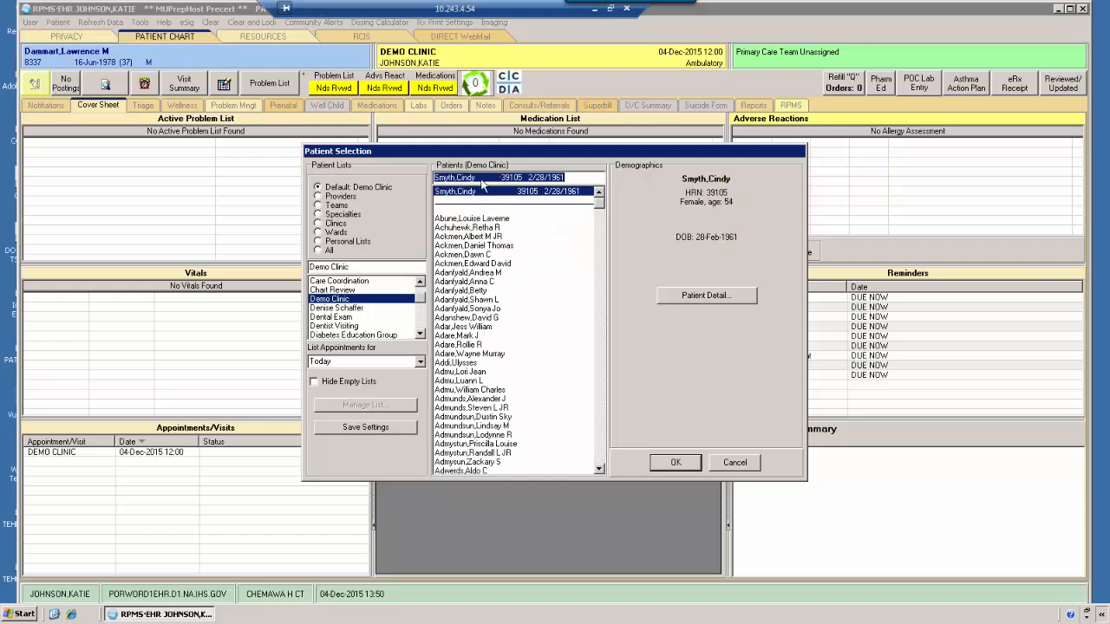
left_click(678, 465)
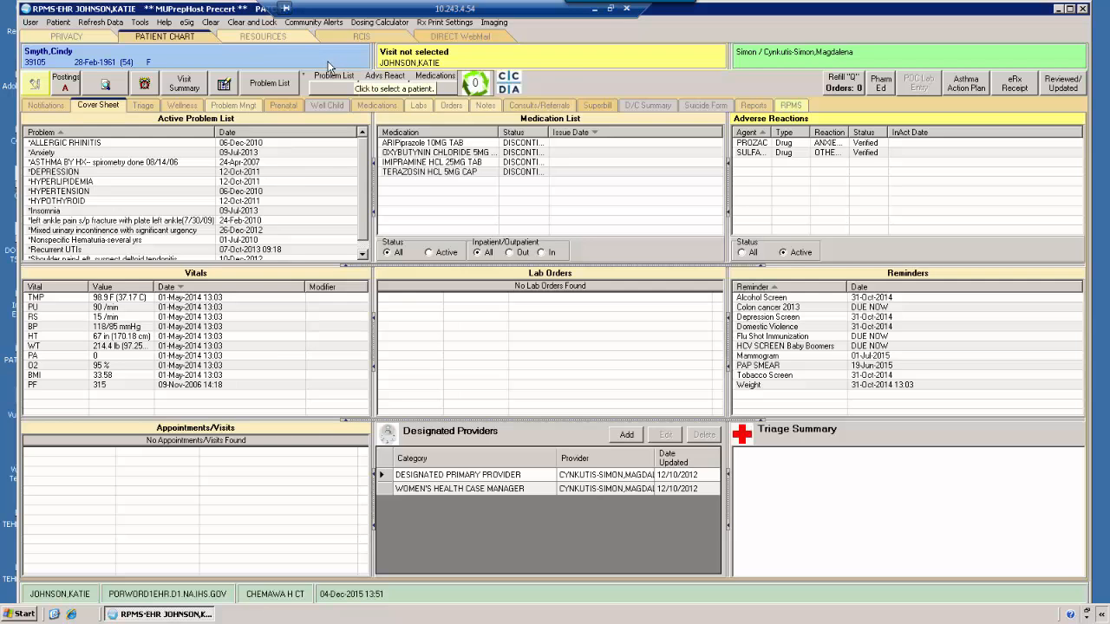
Step: Open the patient's encounter settings and check the existing appointments and visits before returning to the new visit form
left_click(486, 61)
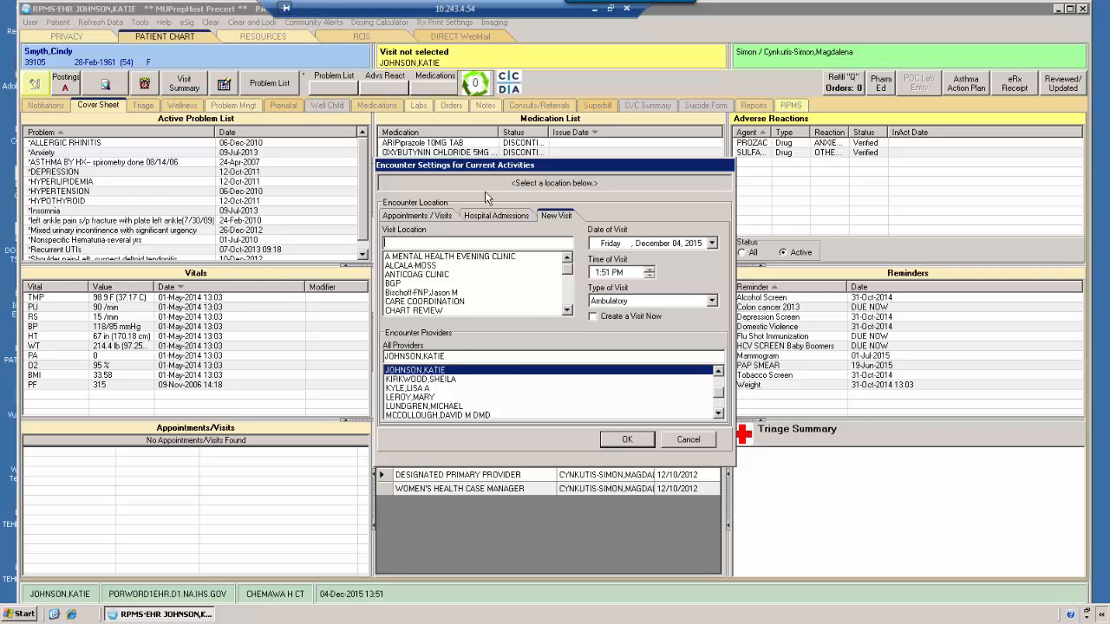
left_click(438, 217)
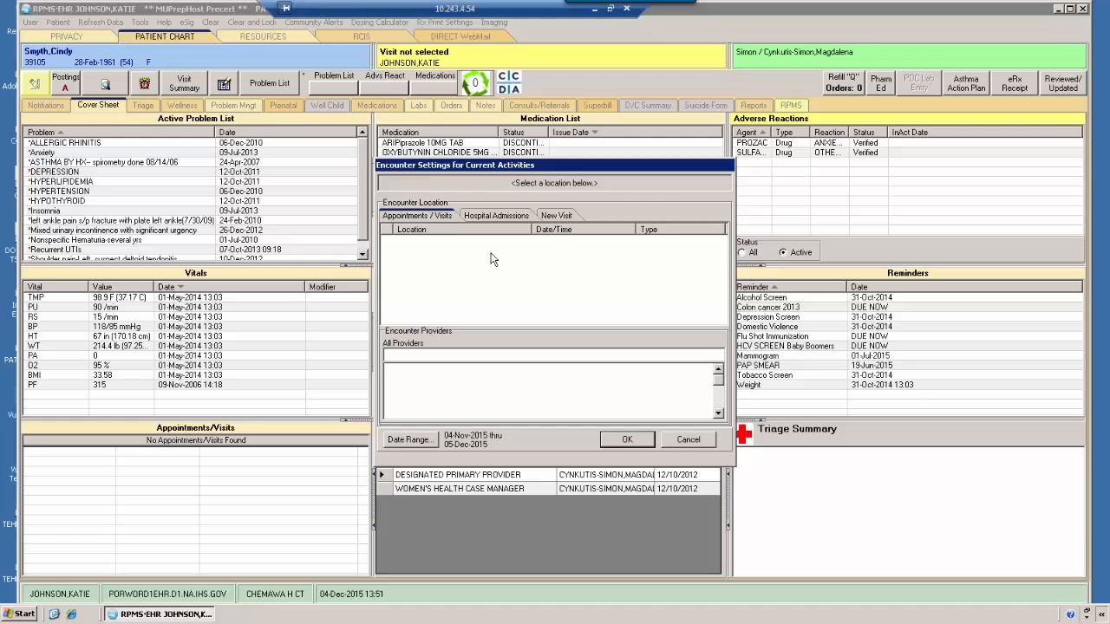
left_click(557, 217)
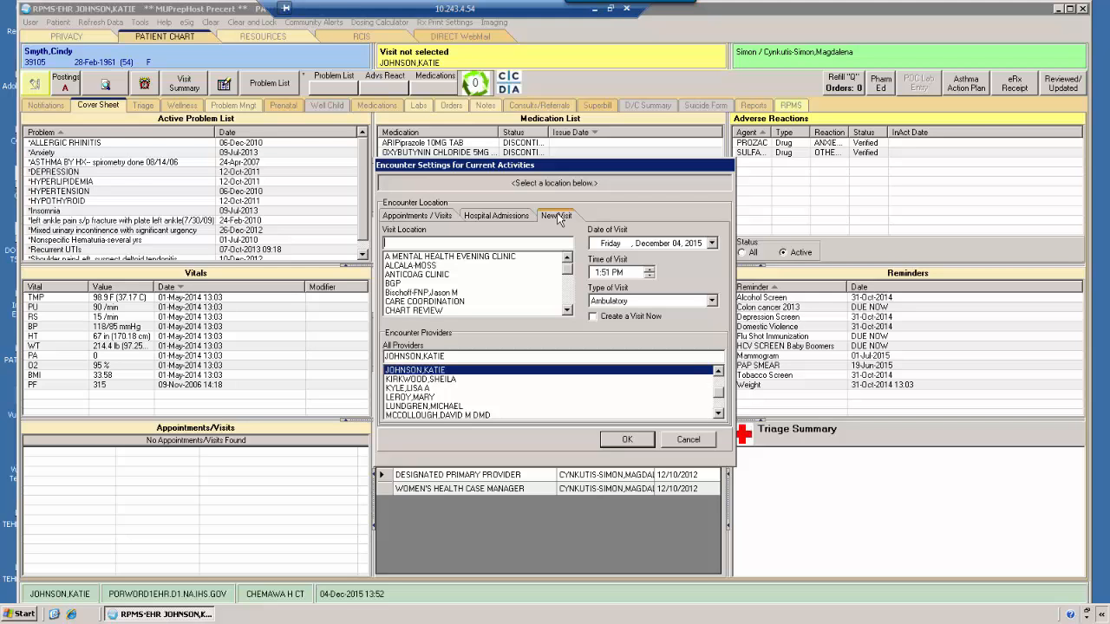
Step: Choose CHART REVIEW as the new visit's location, and replace it with TELEPHONE CALL
left_click(437, 310)
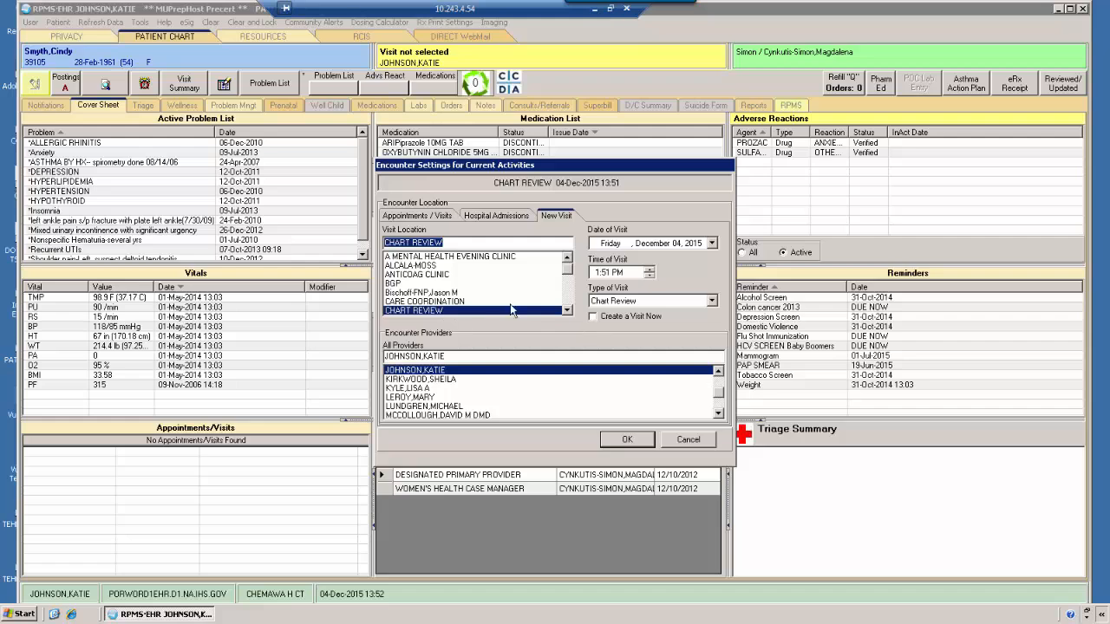
left_click_drag(449, 242, 366, 237)
type("te")
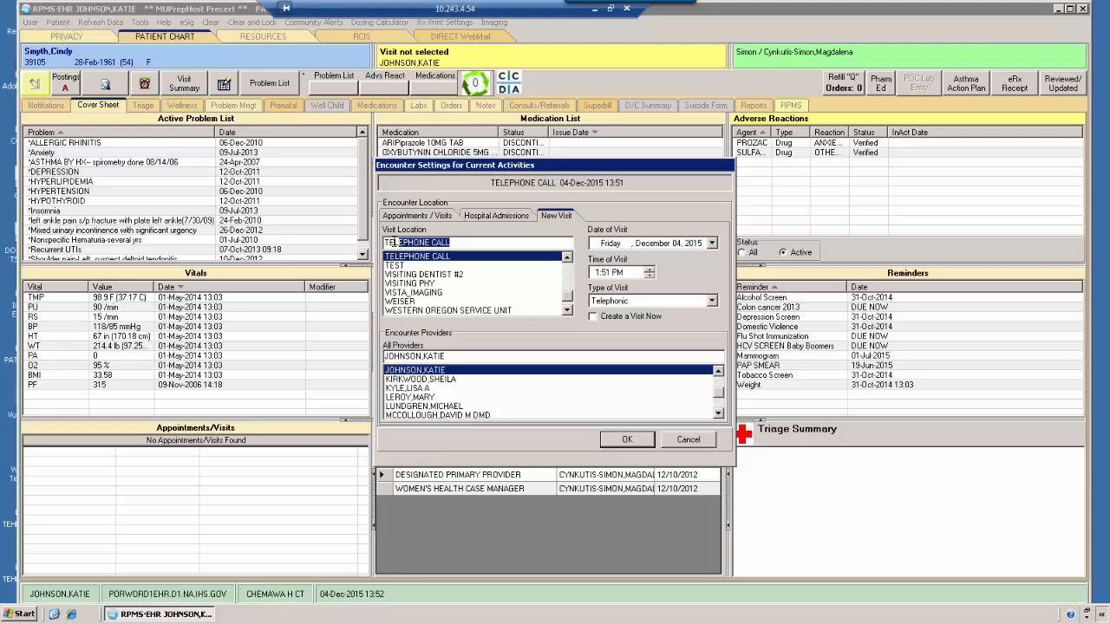
left_click(397, 259)
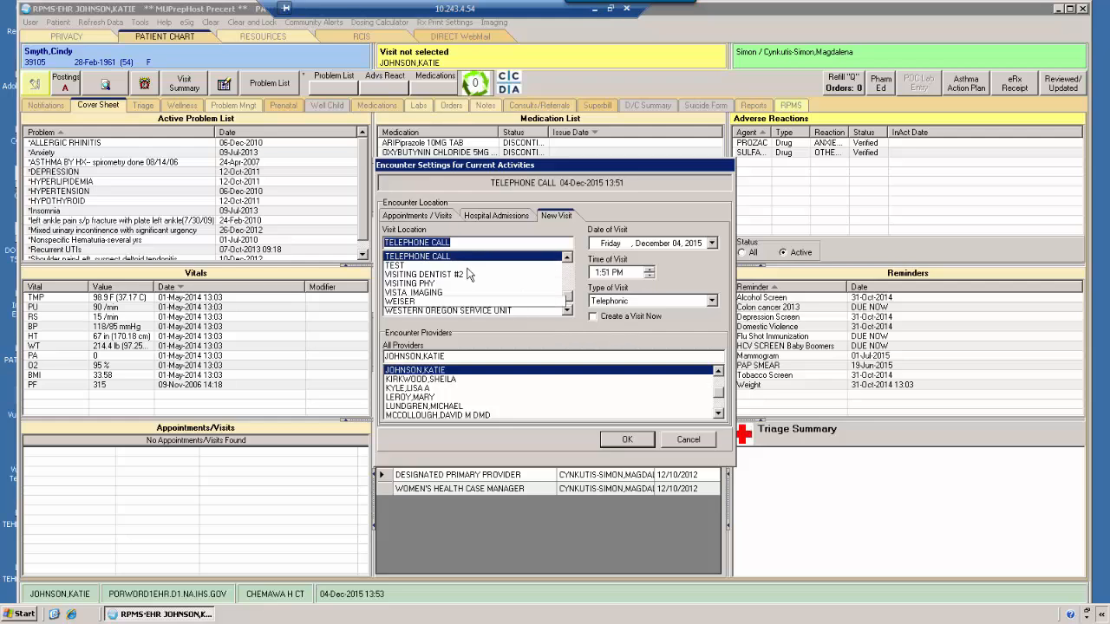
Step: Enable Create a Visit Now and add the highlighted provider to the providers for this encounter
left_click(594, 316)
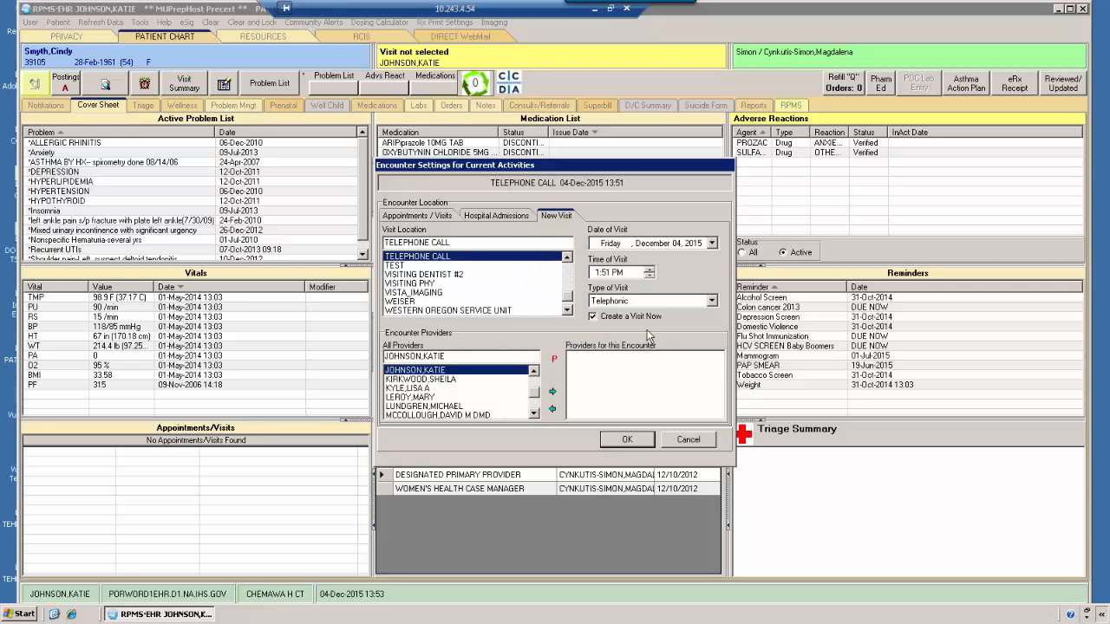
left_click(419, 373)
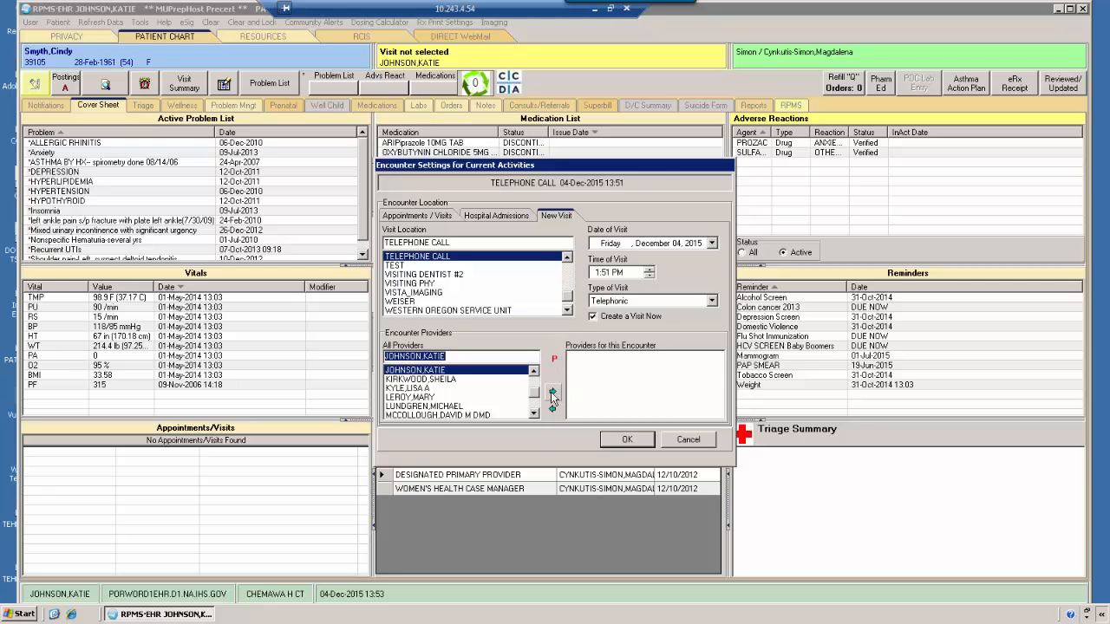
left_click(552, 392)
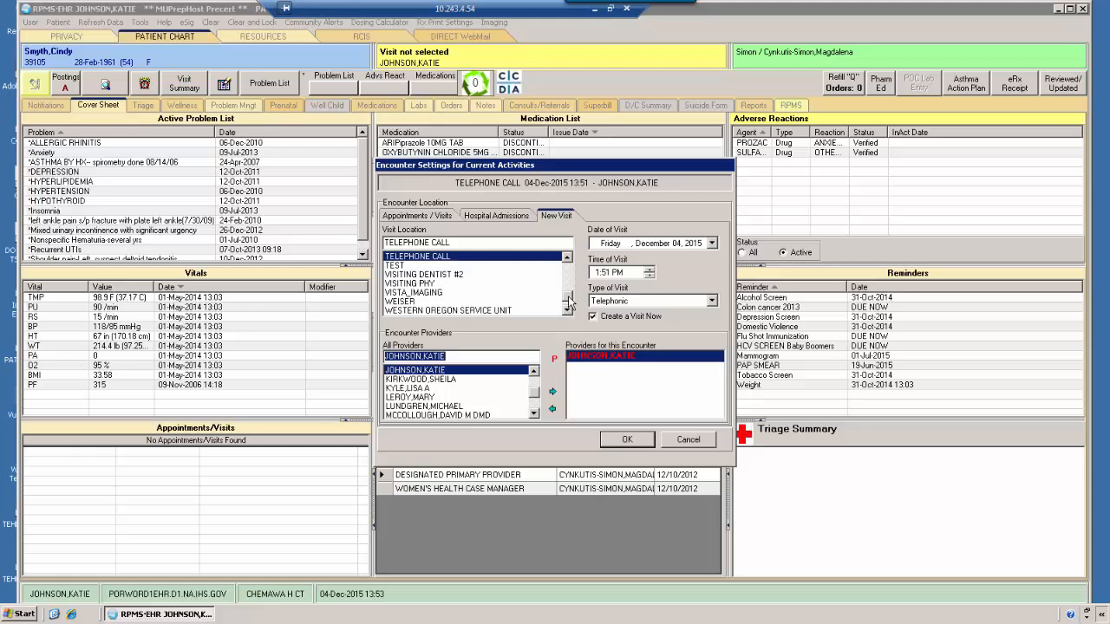
Step: Review the existing visits once more, set the new visit's location to CHART REVIEW and create the visit
left_click_drag(568, 293, 568, 285)
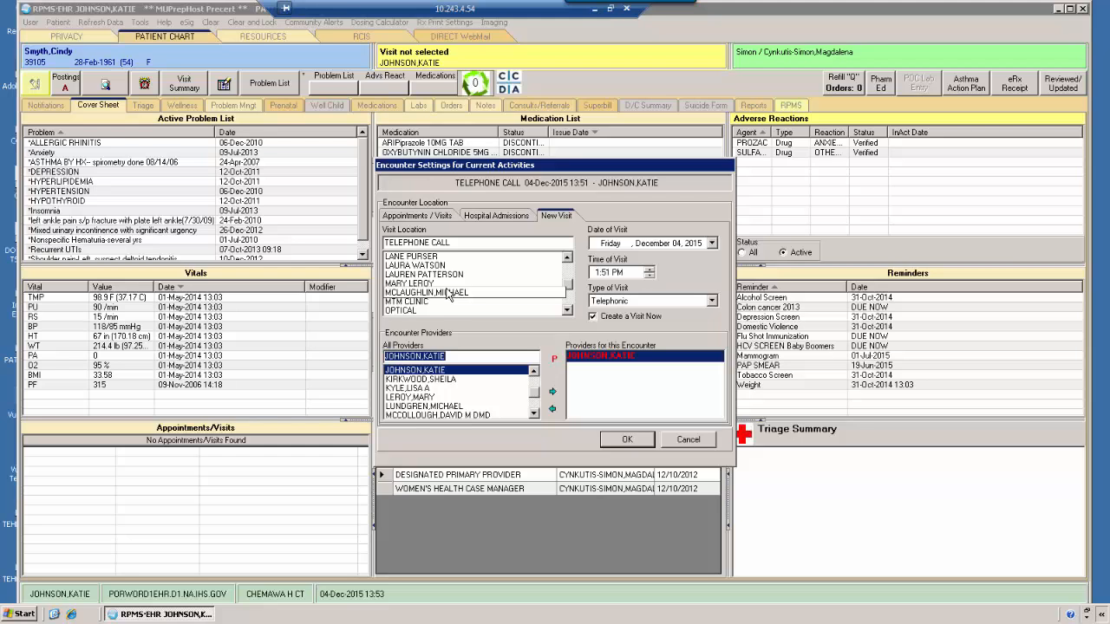
left_click(420, 216)
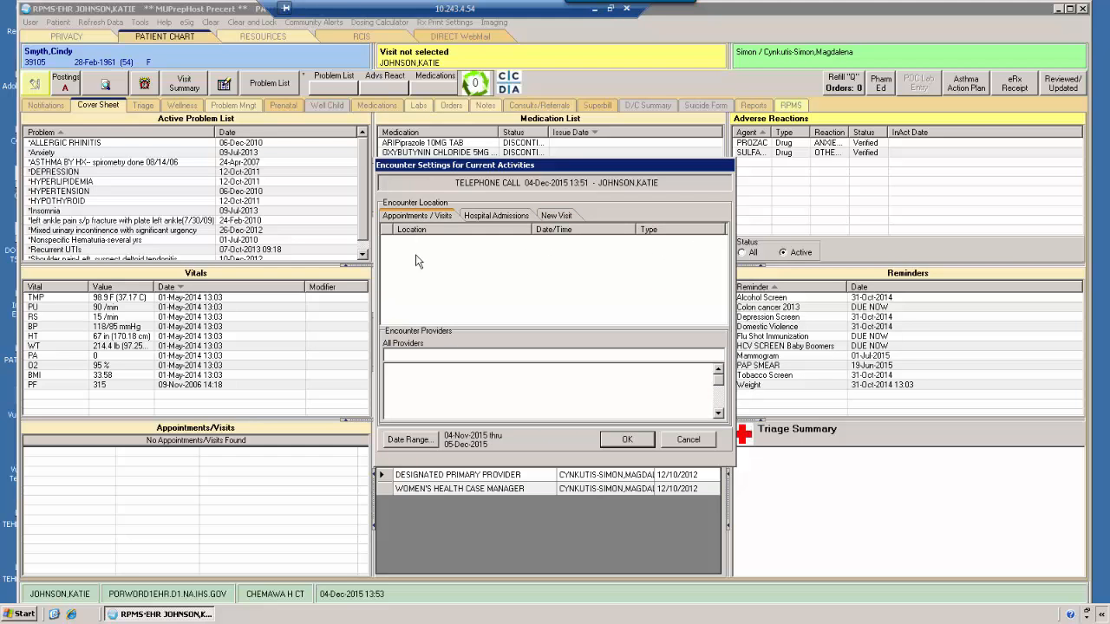
left_click(549, 217)
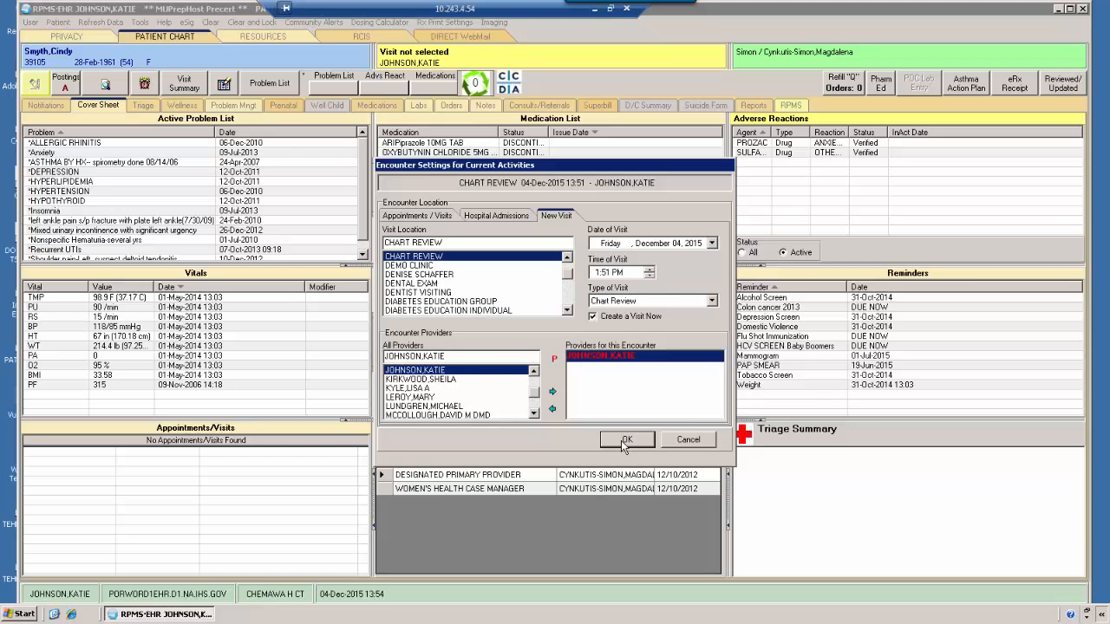
left_click(625, 440)
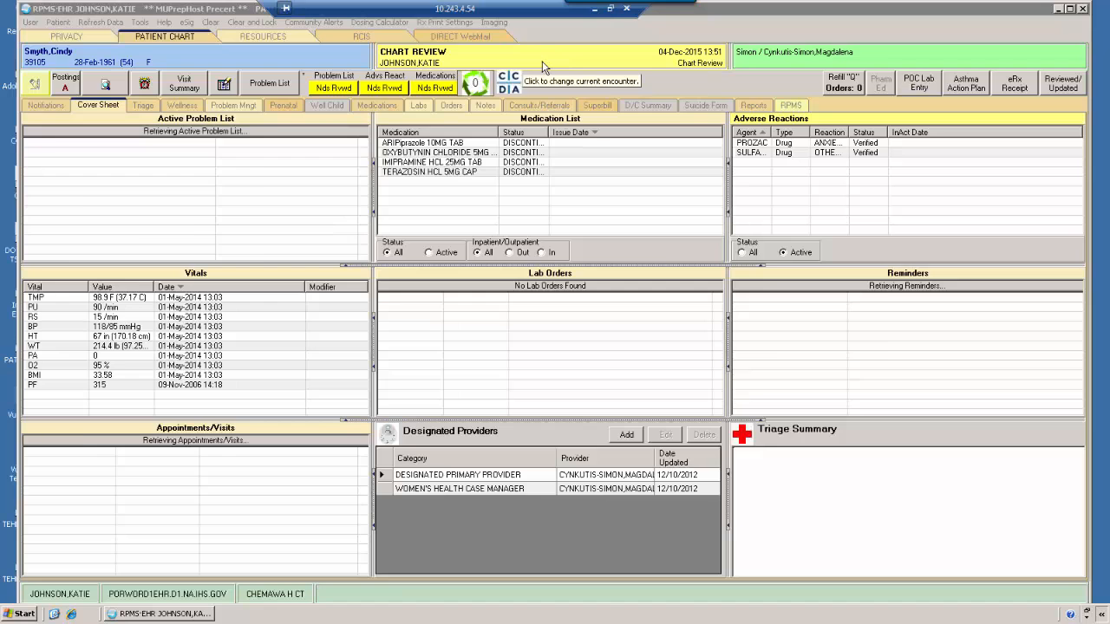
Step: View the CCDA generation options, and switch to the chart of Demo Clinic's first listed patient
right_click(509, 84)
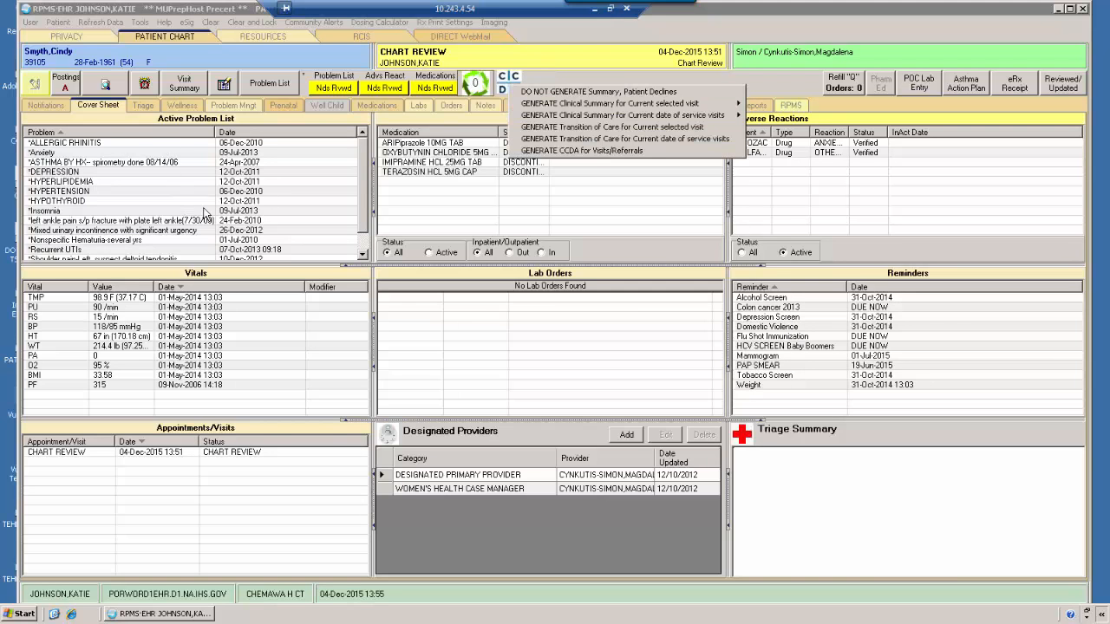
left_click(270, 55)
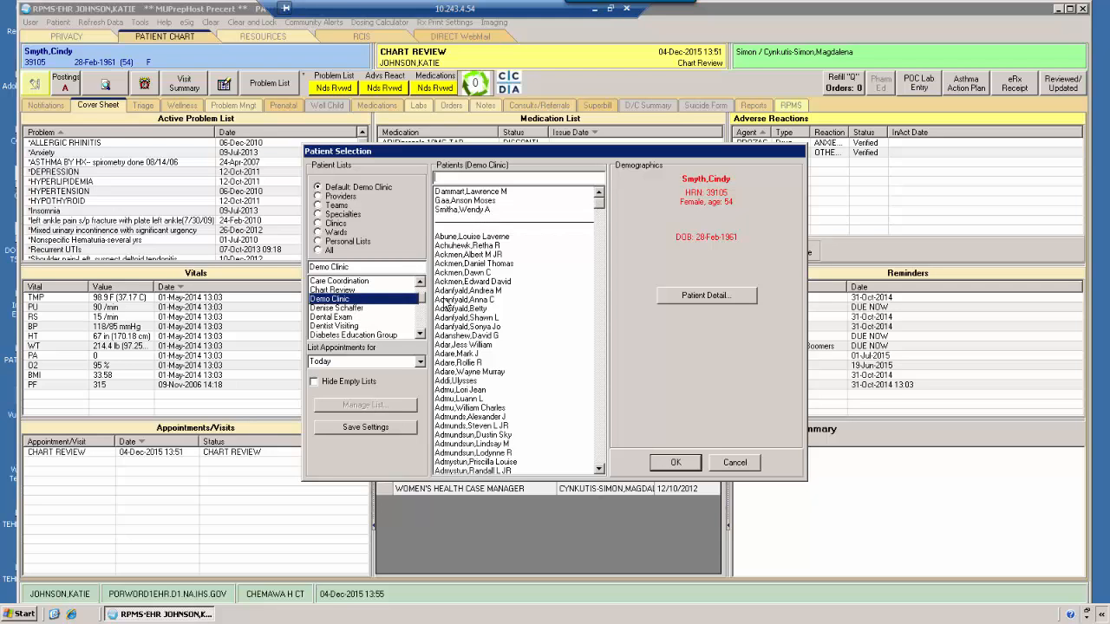
left_click(473, 191)
left_click(674, 467)
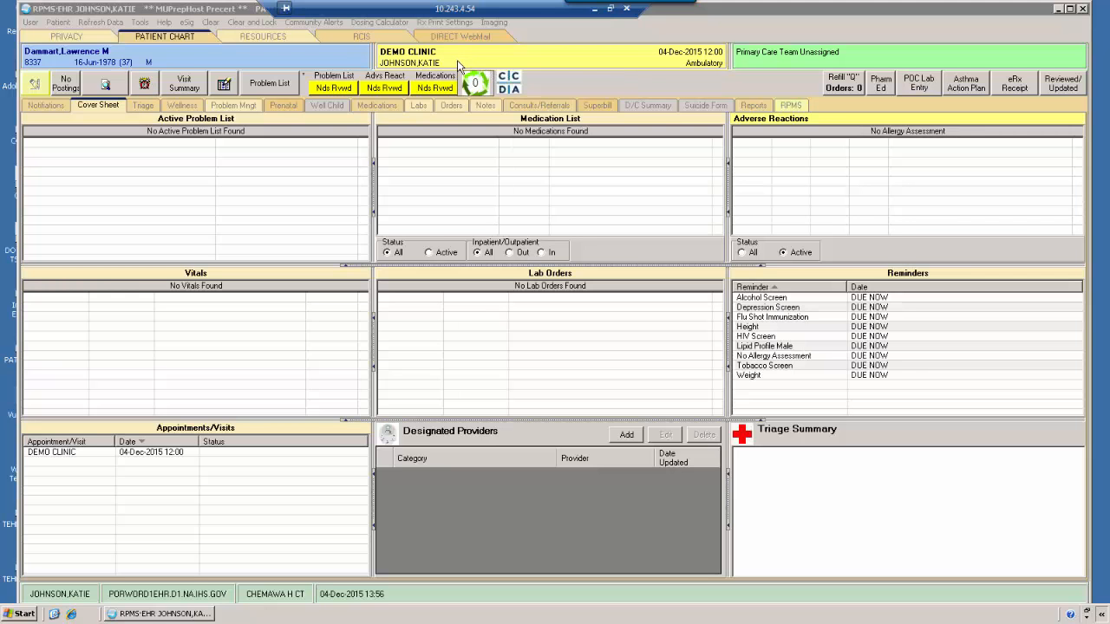
Step: Open the chart of the first patient matching a last-name search, and view the new visit settings without creating a visit
left_click(169, 66)
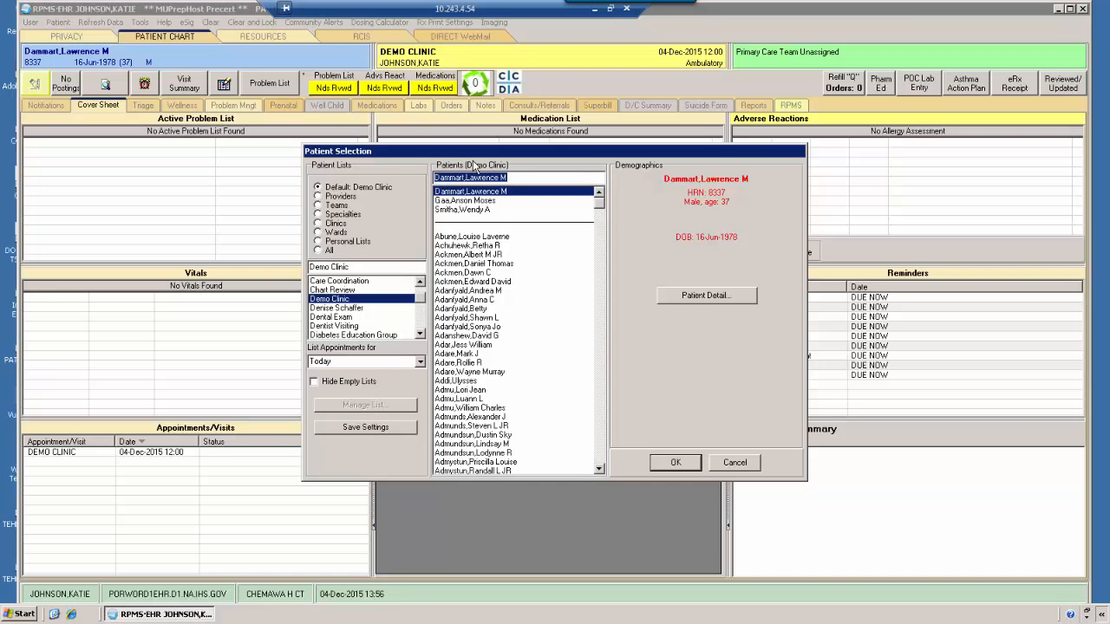
type("smyth,Ada Nancy Lee")
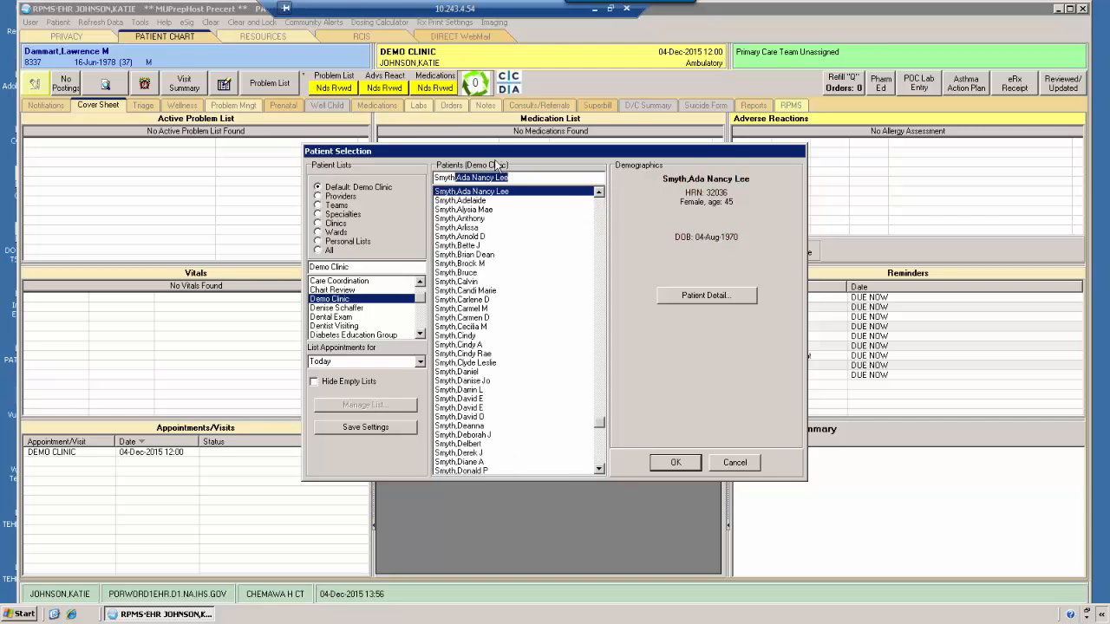
left_click(672, 462)
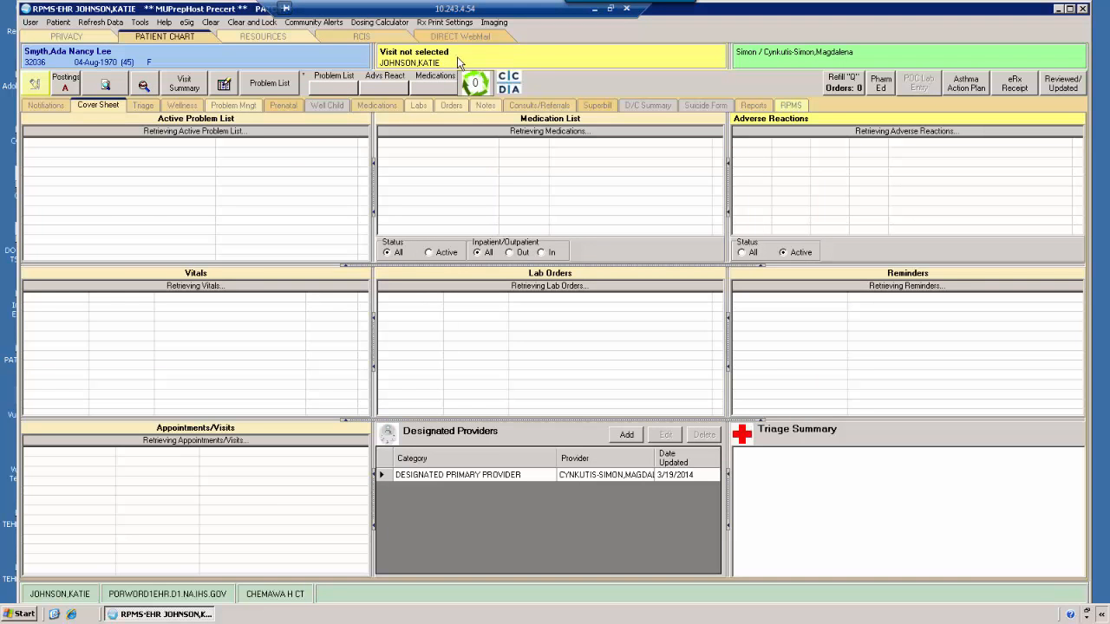
left_click(520, 58)
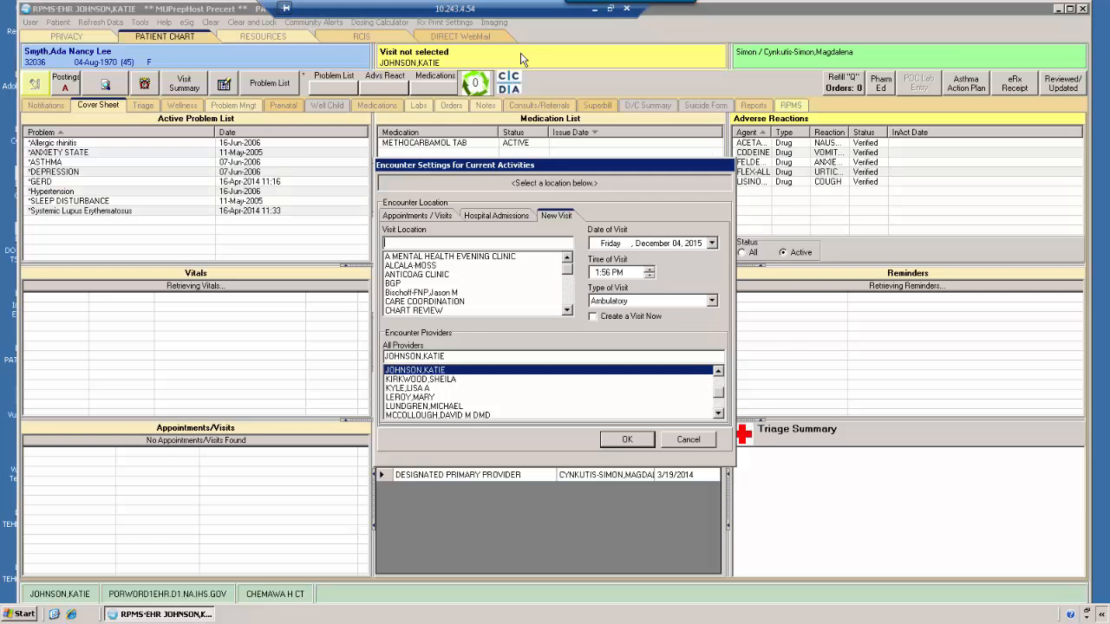
left_click(683, 444)
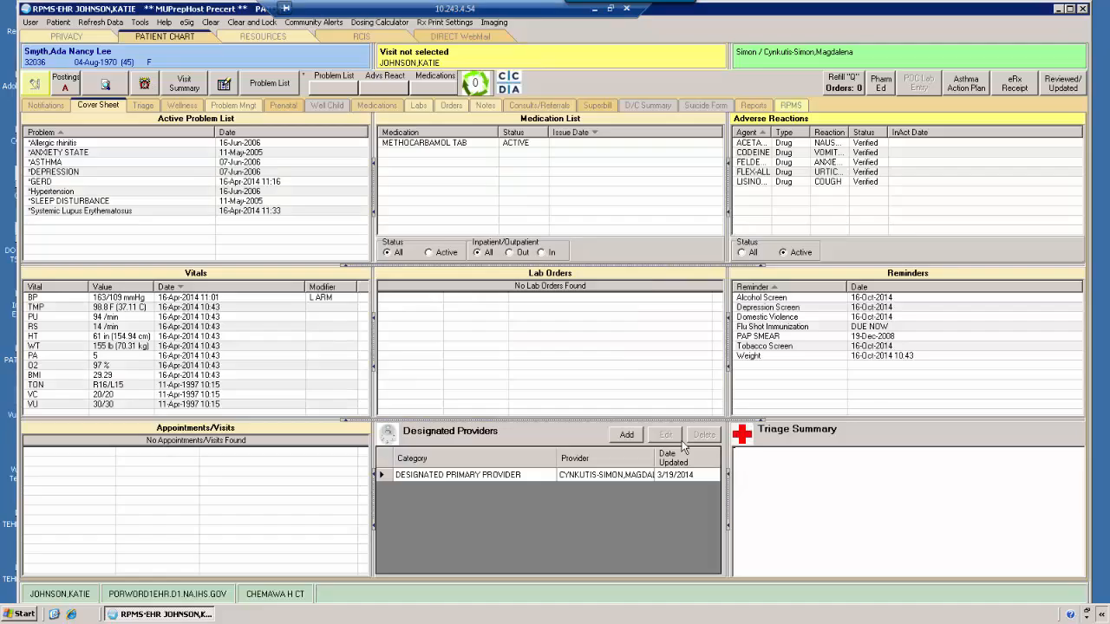